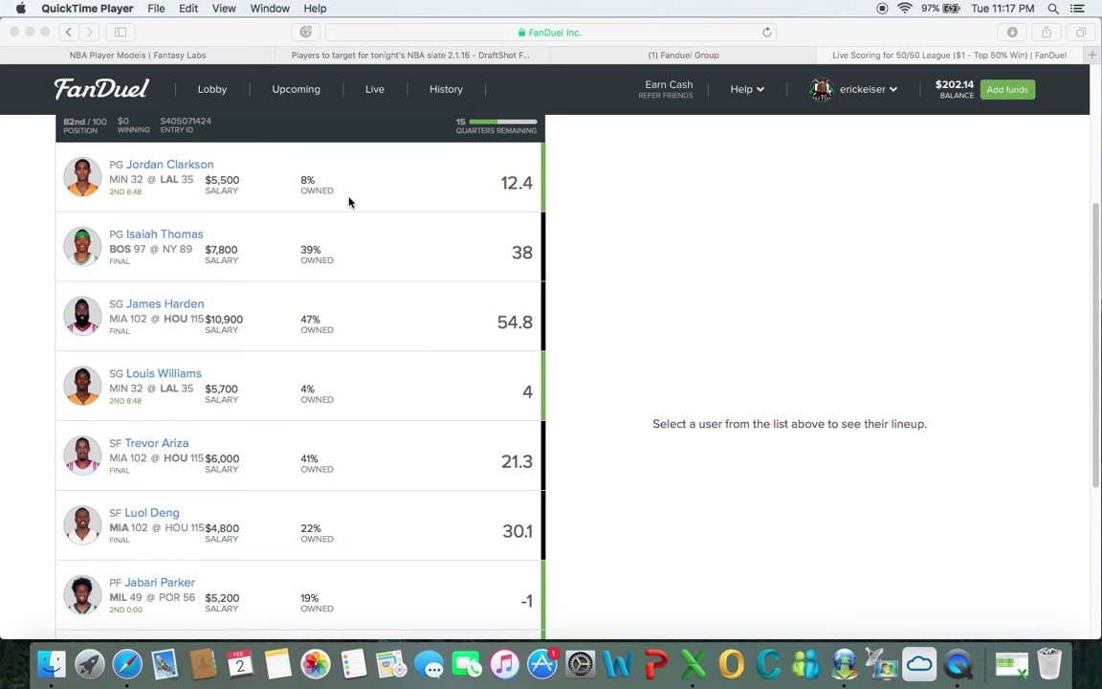
Step: Switch to the DraftShot site, open its home page and look over the featured NBA posts and newsletter signup
{"action": "left_click", "coordinate": [352, 57]}
{"action": "left_click", "coordinate": [414, 56]}
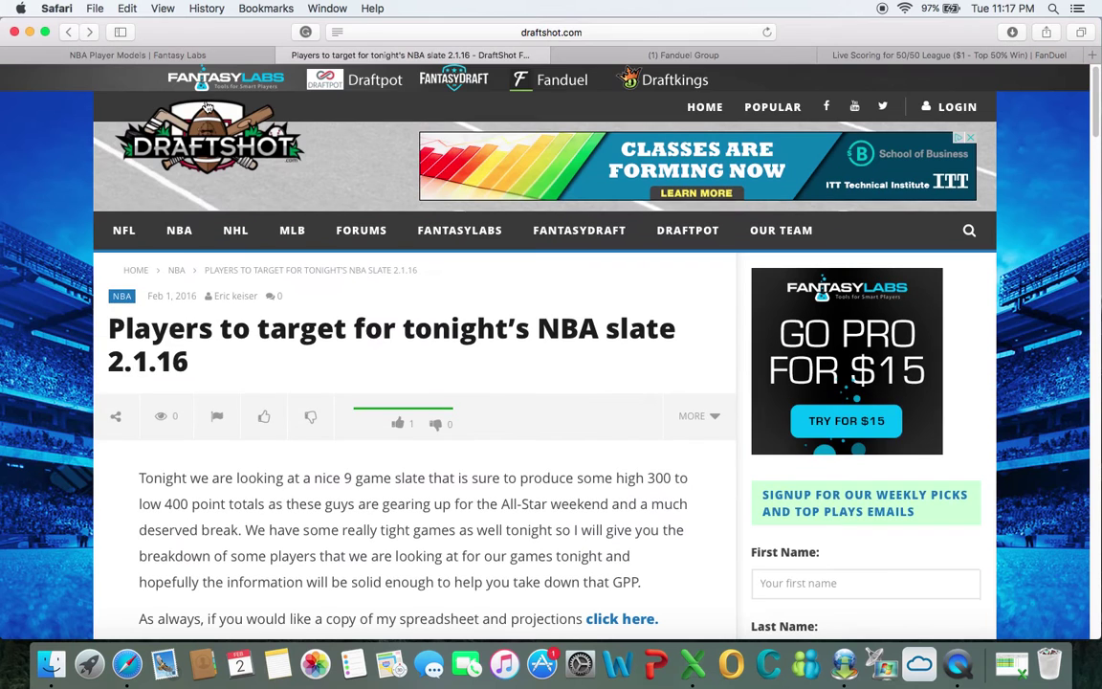
{"action": "left_click", "coordinate": [205, 141]}
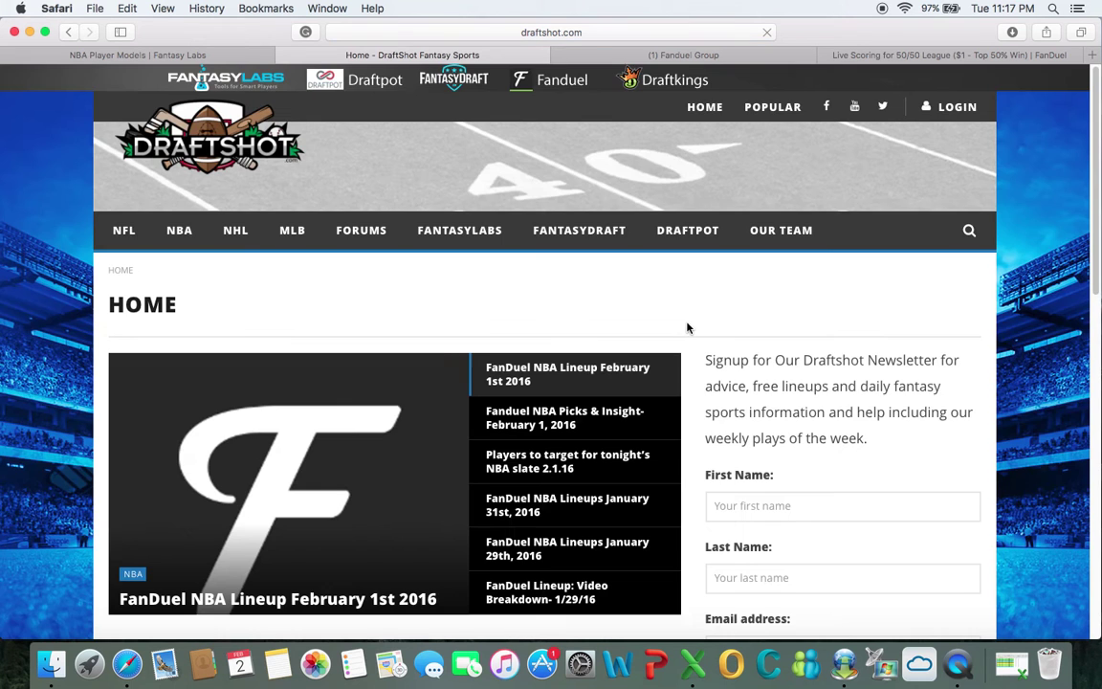
{"action": "scroll", "coordinate": [731, 337], "scroll_direction": "down", "scroll_amount": 5}
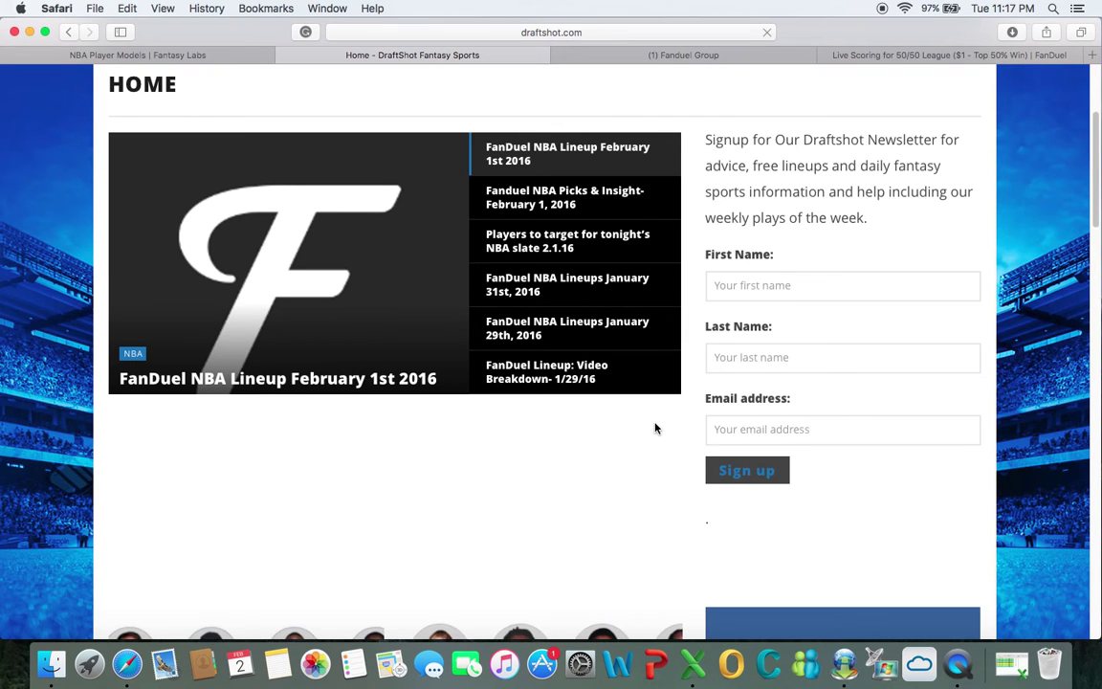
{"action": "scroll", "coordinate": [655, 428], "scroll_direction": "down", "scroll_amount": 1}
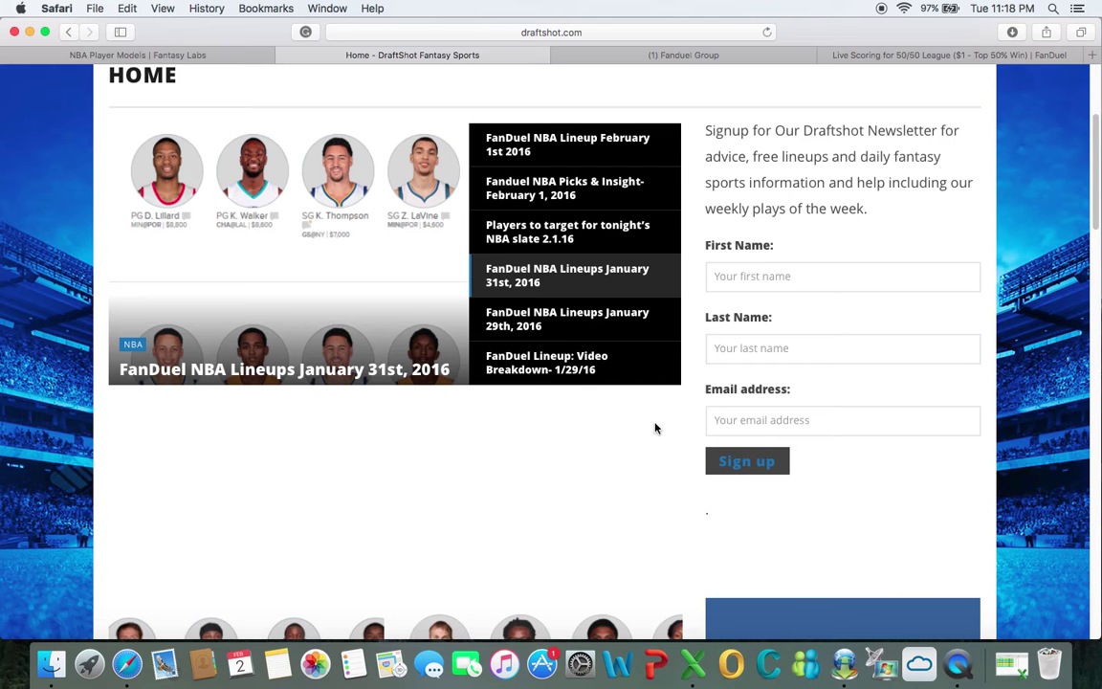
{"action": "scroll", "coordinate": [656, 428], "scroll_direction": "up", "scroll_amount": 5}
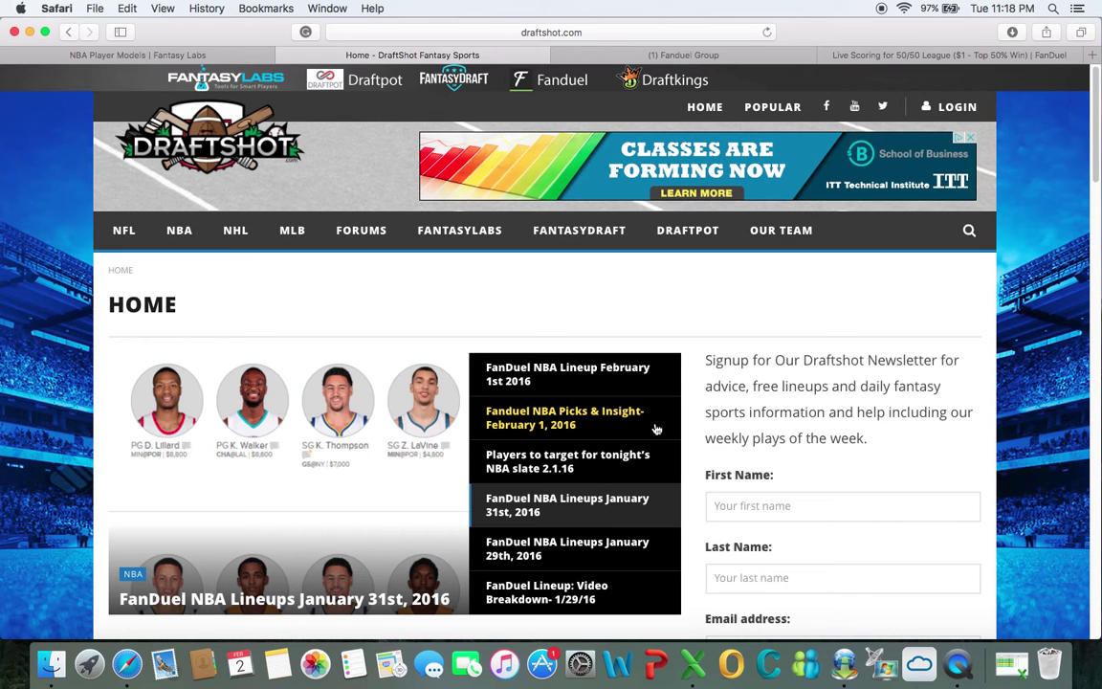
Step: Review the topic list in the DraftShot forums and return to the site's home page
{"action": "left_click", "coordinate": [361, 233]}
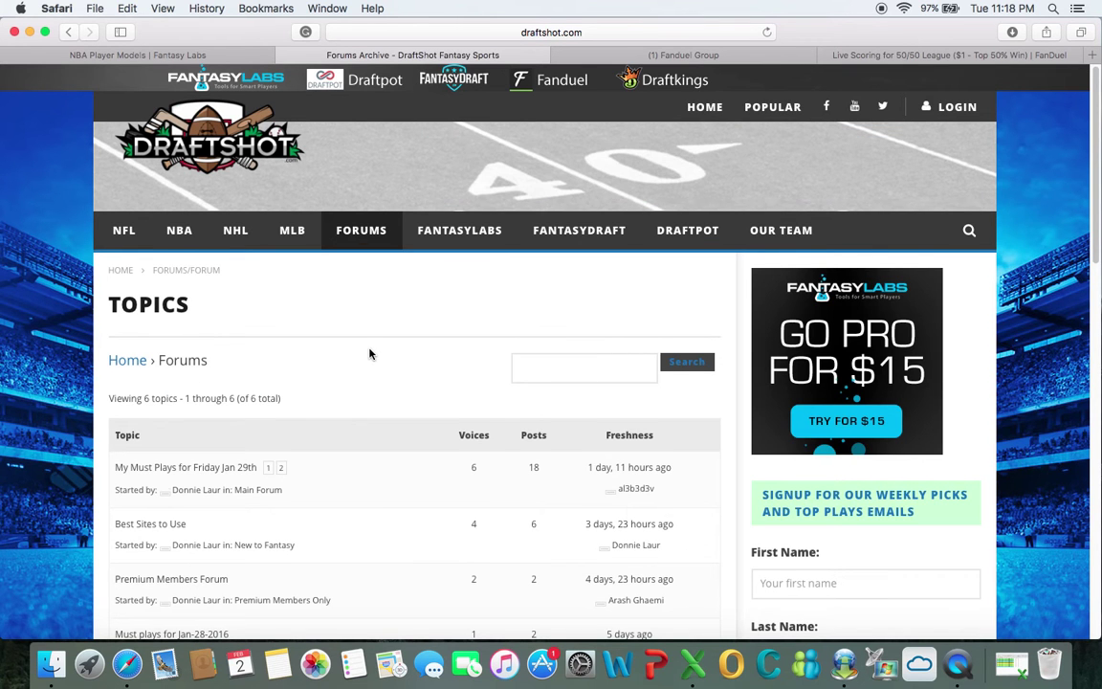
{"action": "scroll", "coordinate": [421, 381], "scroll_direction": "down", "scroll_amount": 5}
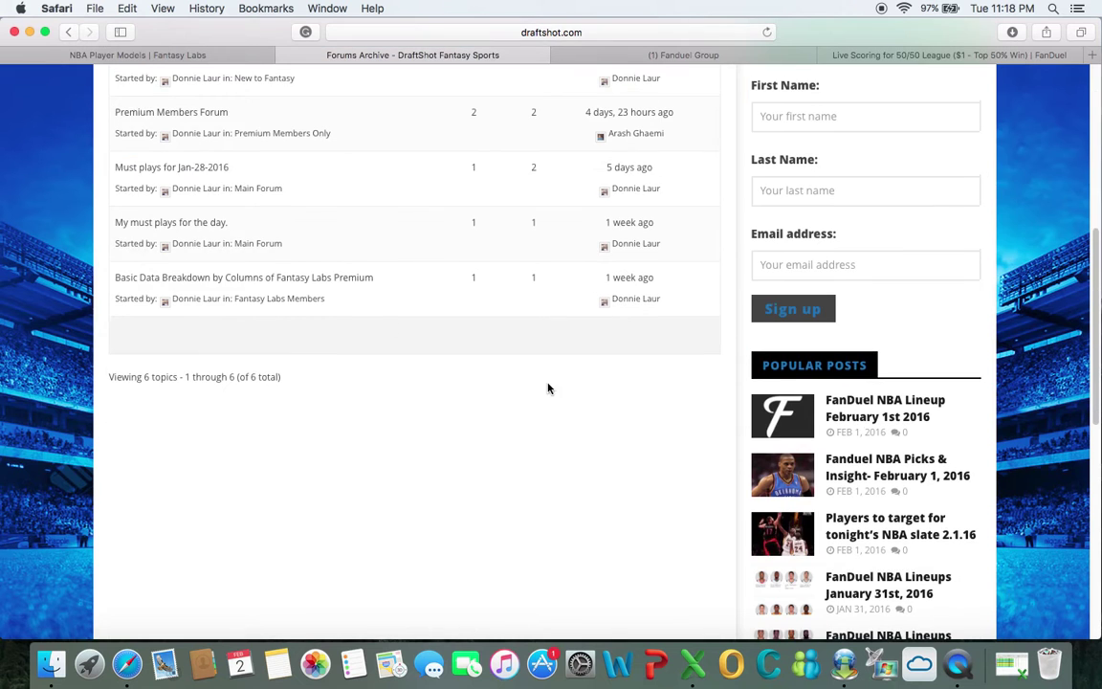
{"action": "scroll", "coordinate": [313, 277], "scroll_direction": "up", "scroll_amount": 5}
{"action": "left_click", "coordinate": [204, 142]}
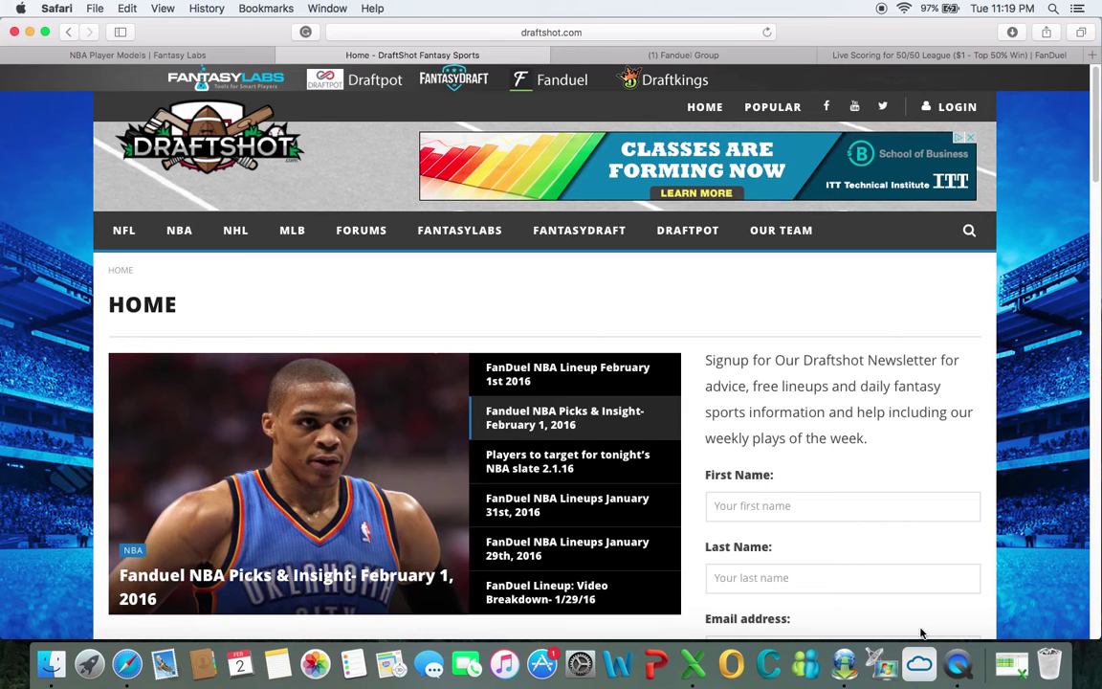
Step: Switch to the NBA 2.2.16-2.xlsx workbook in Excel and set the Position filter to show all positions
{"action": "left_click", "coordinate": [1014, 670]}
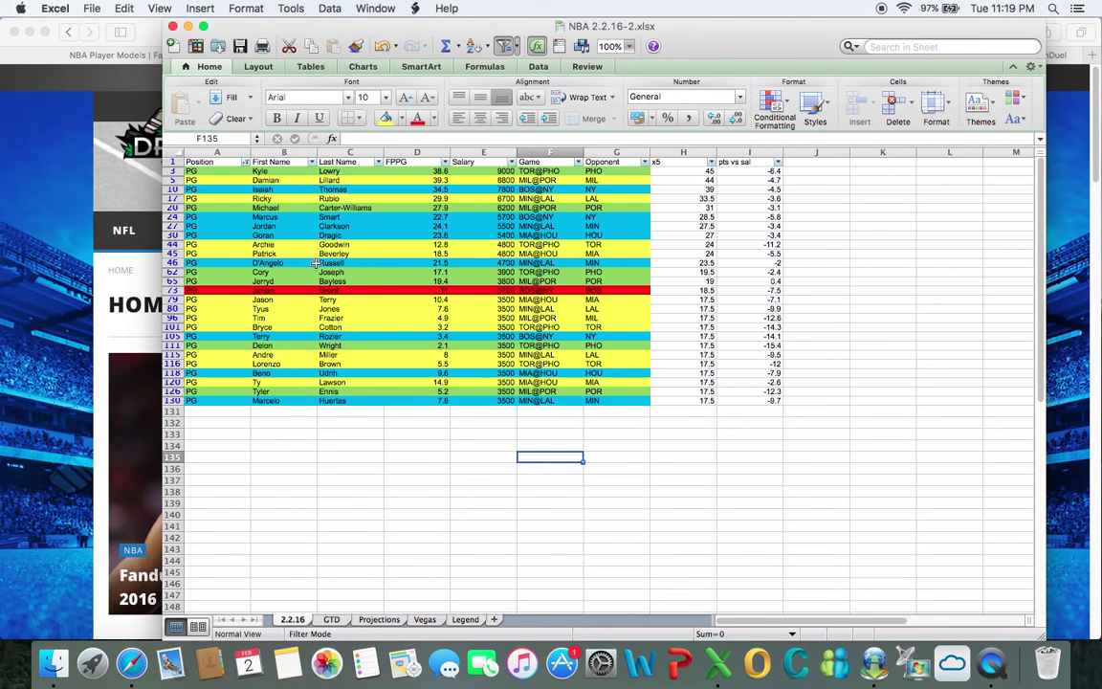
{"action": "left_click", "coordinate": [245, 162]}
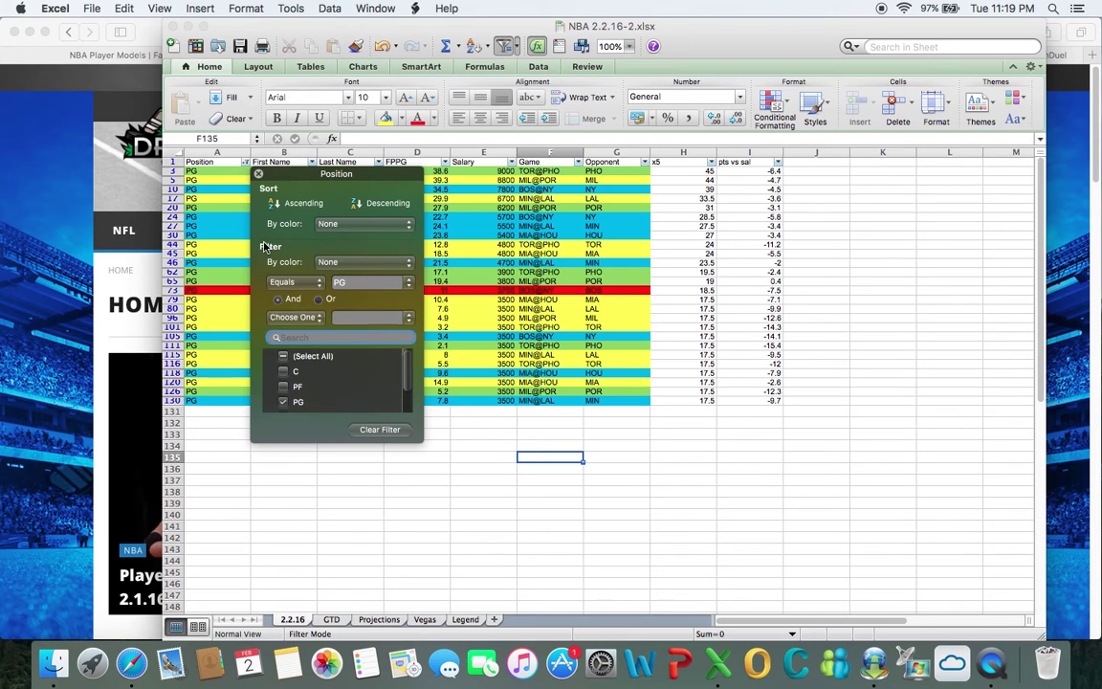
{"action": "left_click", "coordinate": [283, 356]}
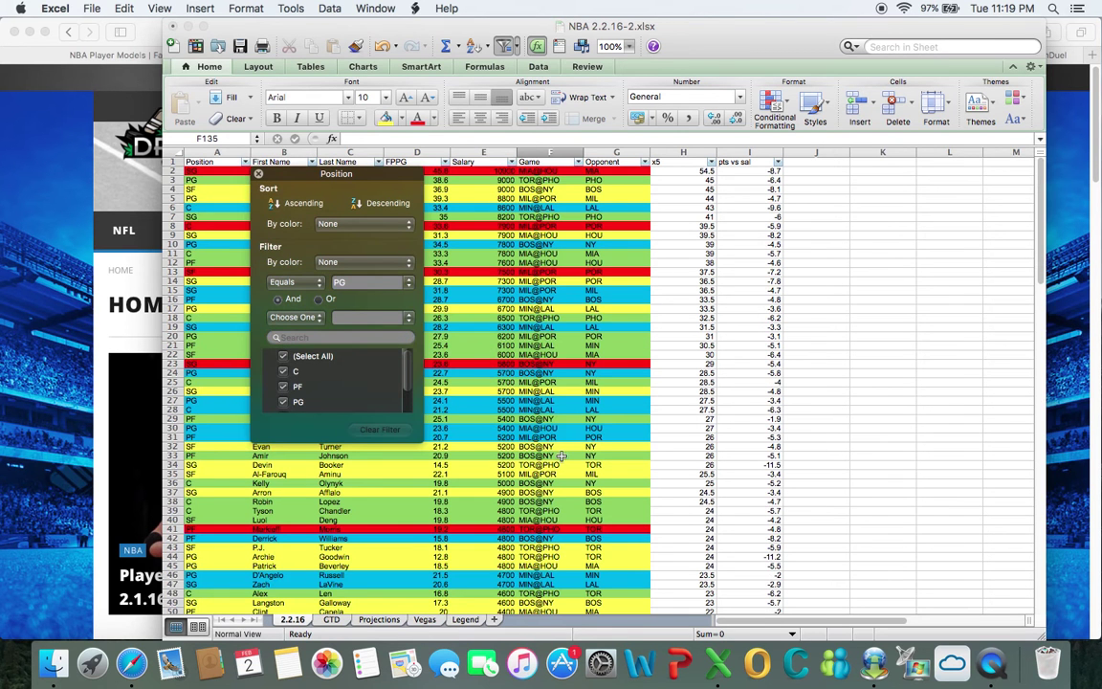
{"action": "left_click", "coordinate": [816, 419]}
Step: In Safari, view the spreadsheet linked from the article "Players to target for tonight's NBA slate 2.1.16" and close its page
{"action": "left_click", "coordinate": [124, 178]}
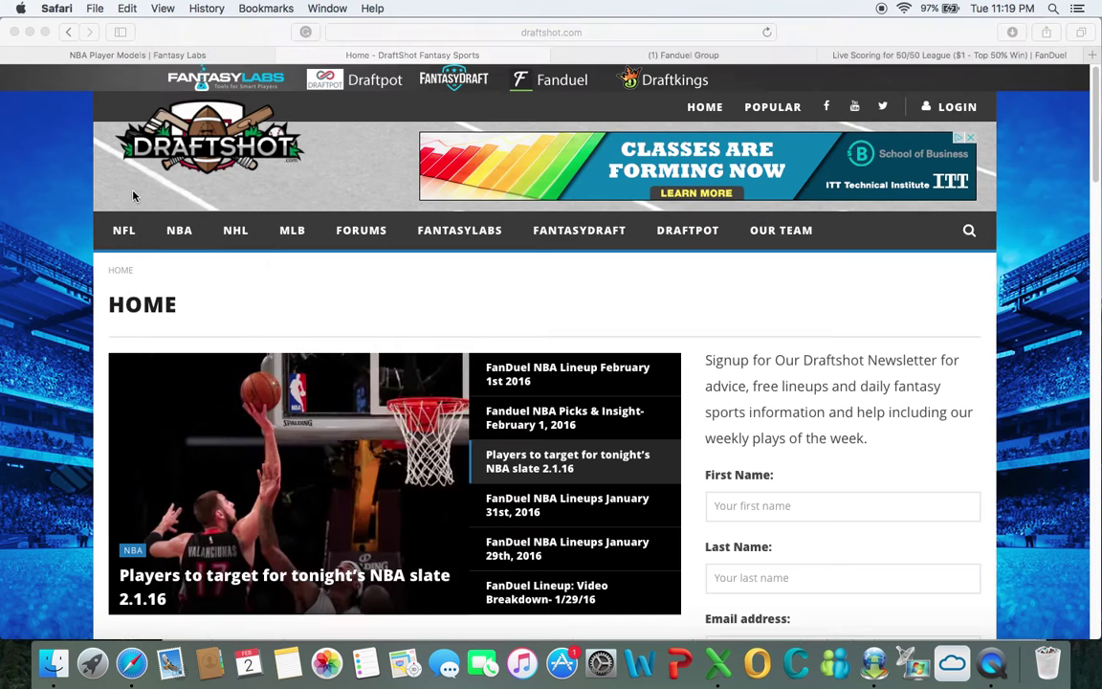
{"action": "left_click", "coordinate": [258, 460]}
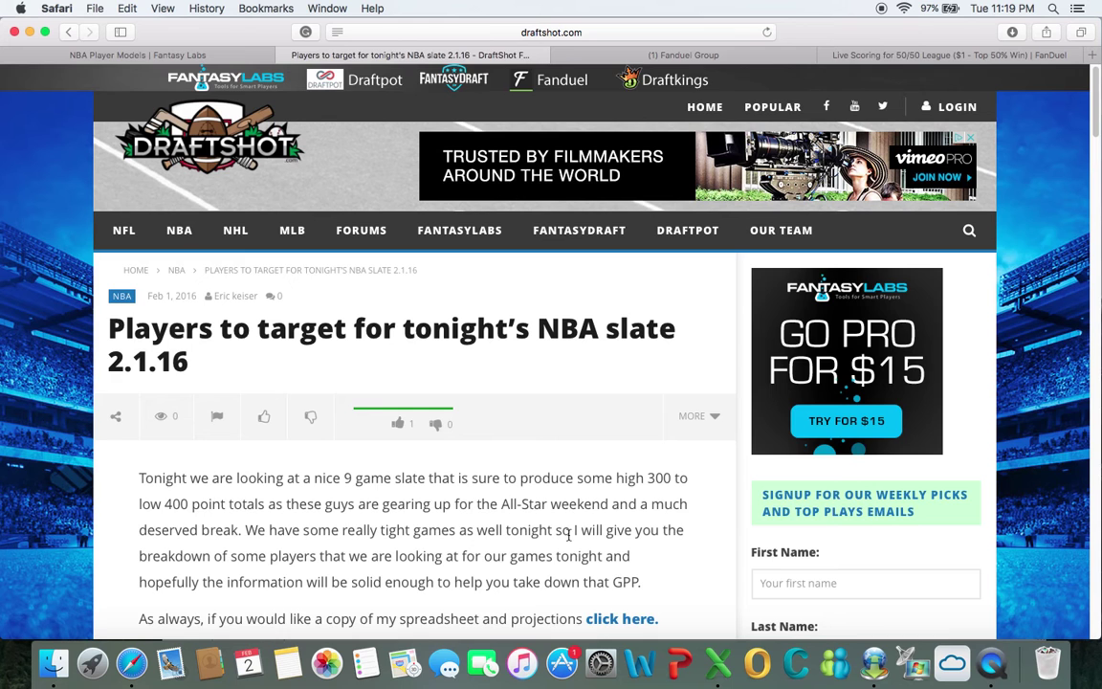
{"action": "scroll", "coordinate": [539, 527], "scroll_direction": "down", "scroll_amount": 2}
{"action": "left_click", "coordinate": [620, 546]}
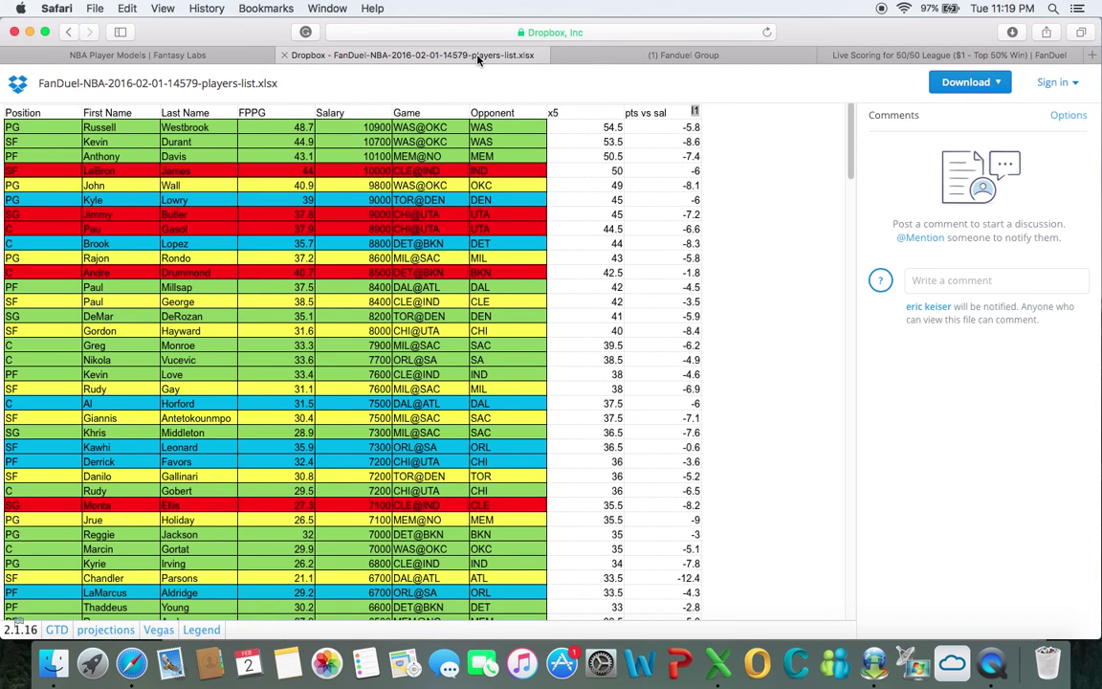
{"action": "left_click", "coordinate": [285, 59]}
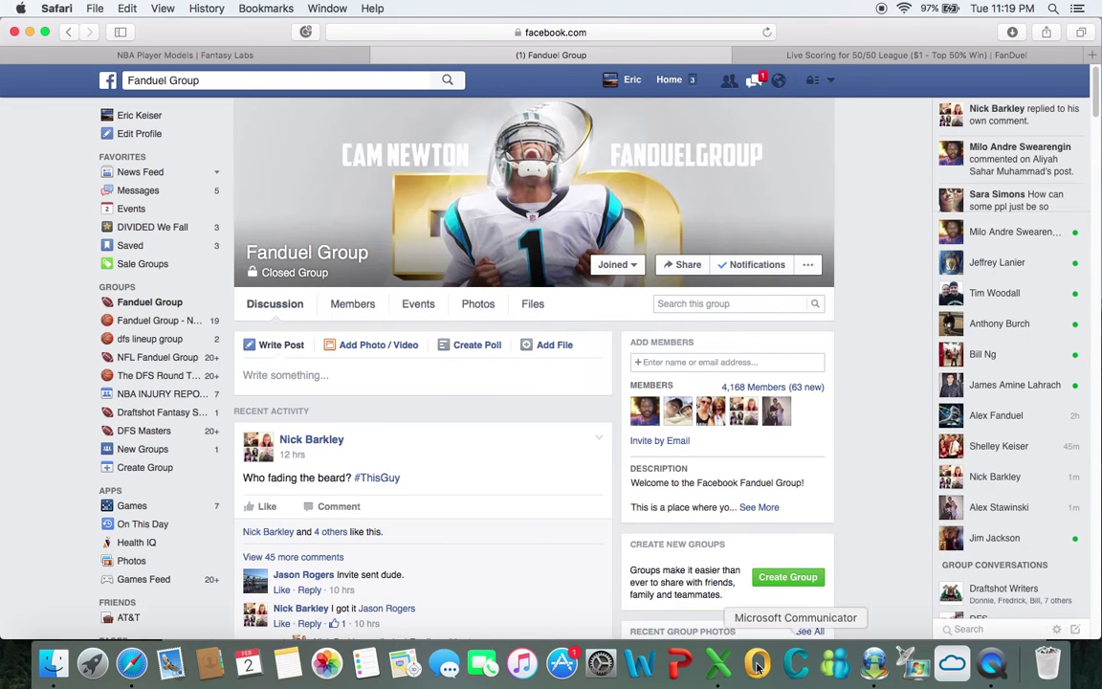
Step: Switch back to the NBA 2.2.16-2.xlsx workbook in Excel and read the matchup and projection colour key on the Legend sheet
{"action": "left_click", "coordinate": [720, 667]}
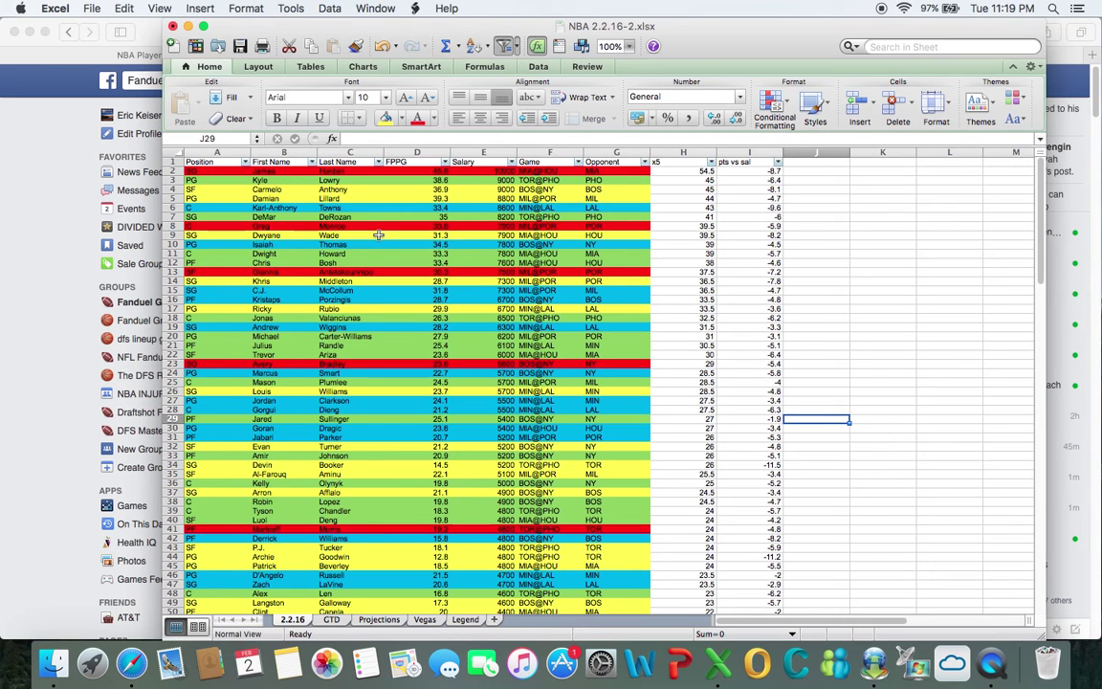
{"action": "left_click", "coordinate": [466, 620]}
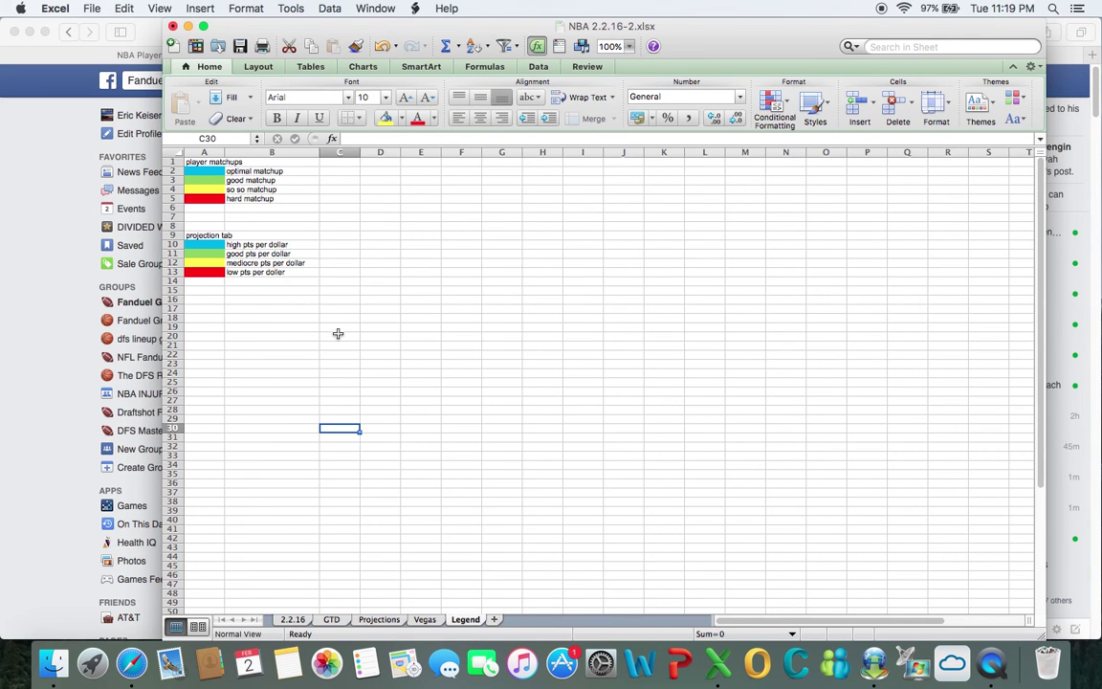
{"action": "left_click", "coordinate": [294, 620]}
Step: Review the player projections and value figures on the Projections sheet, and minimize the workbook
{"action": "left_click", "coordinate": [379, 620]}
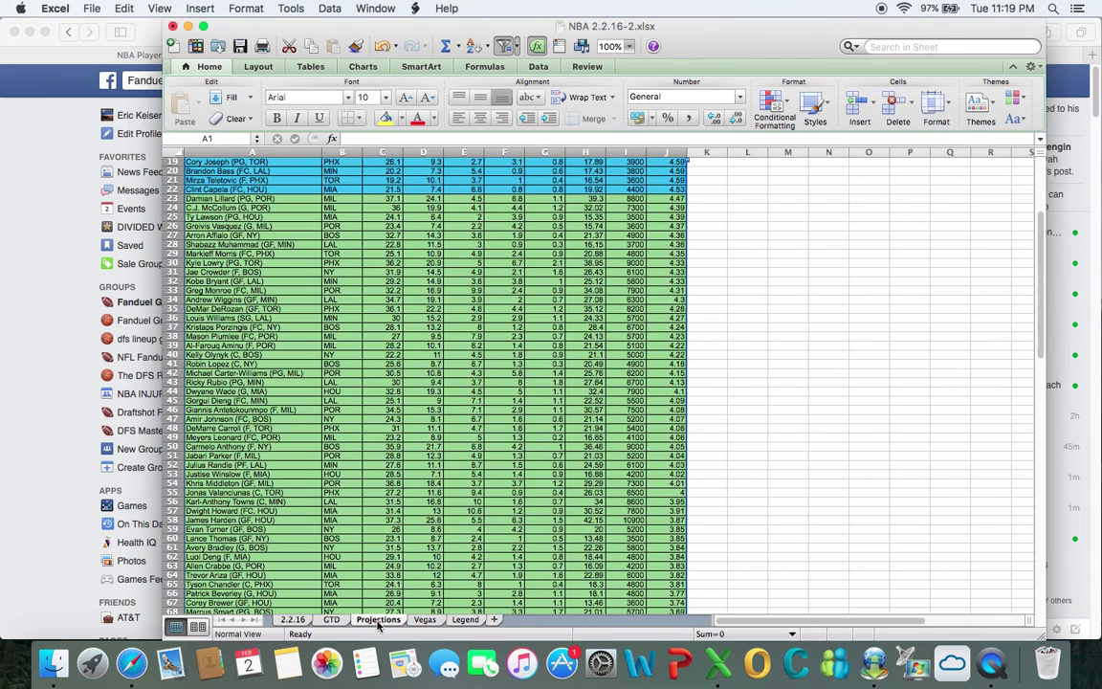
{"action": "scroll", "coordinate": [361, 322], "scroll_direction": "up", "scroll_amount": 6}
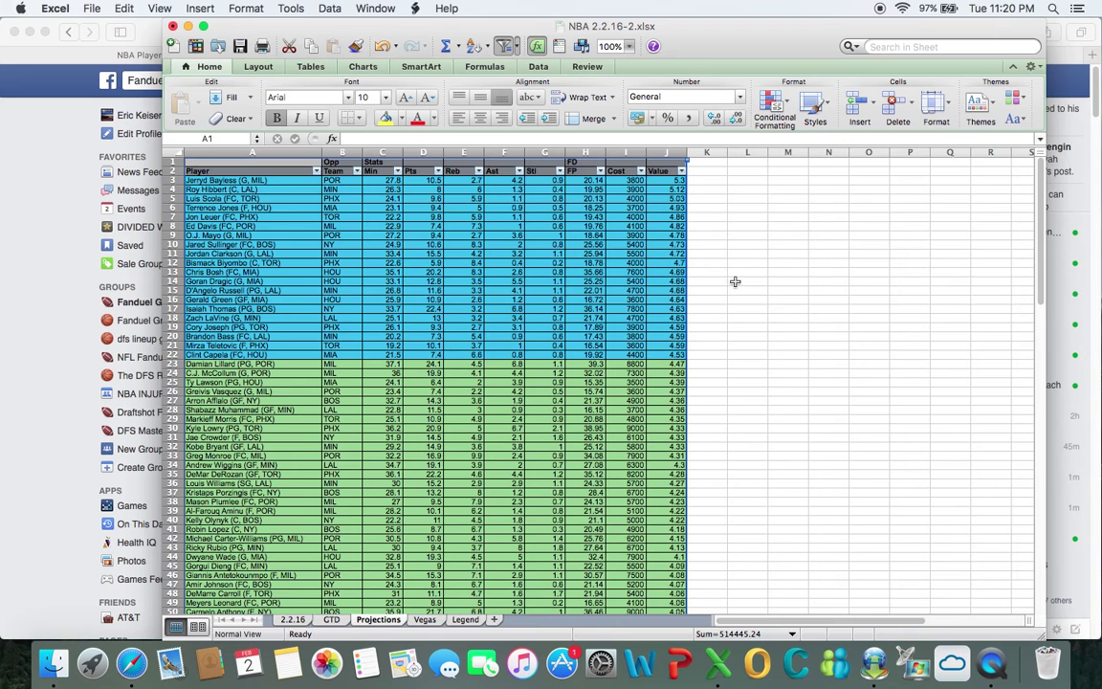
{"action": "left_click", "coordinate": [735, 281]}
{"action": "left_click", "coordinate": [747, 347]}
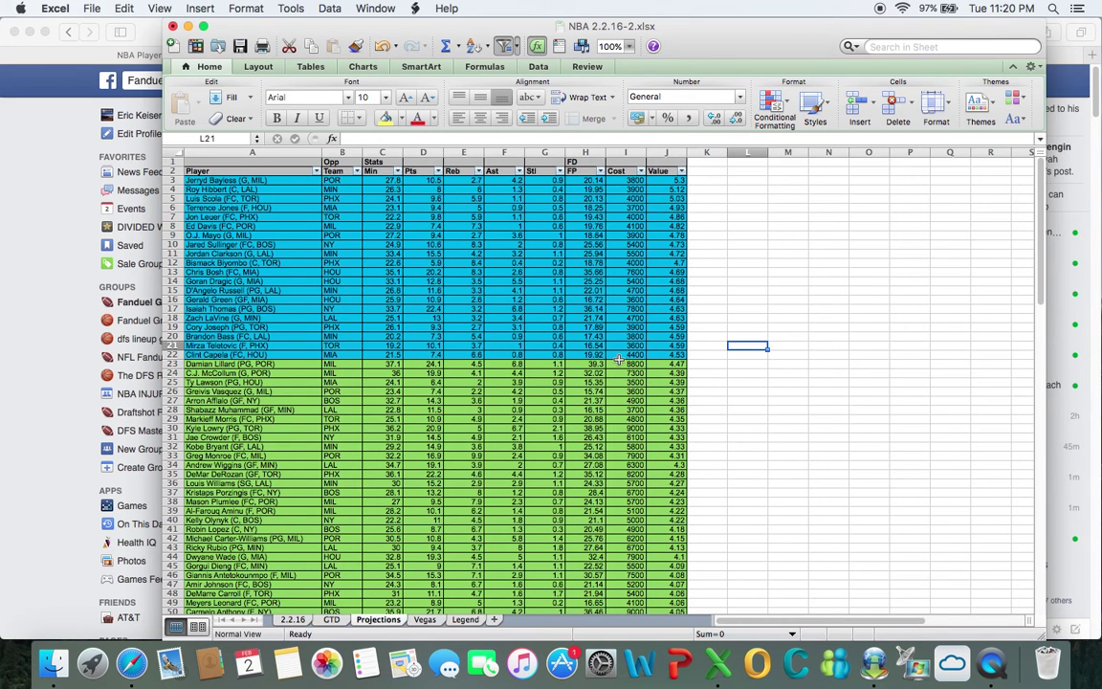
{"action": "left_click", "coordinate": [188, 27]}
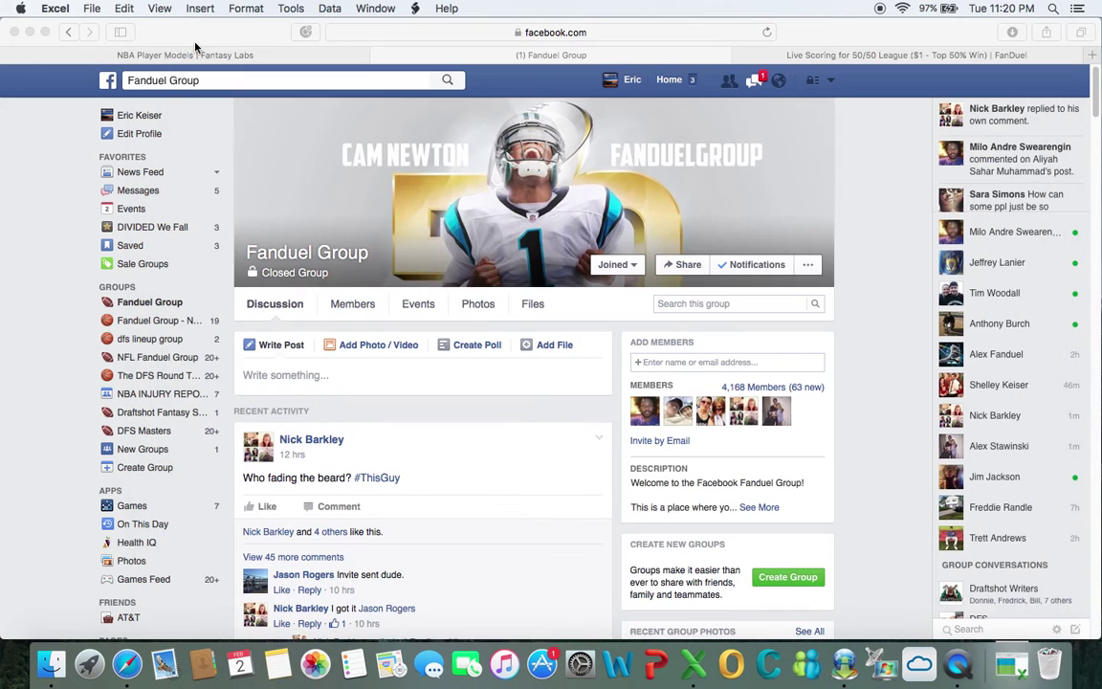
Step: Switch to the Fantasy Labs NBA player models in Safari and open Jordan Clarkson's details from the optimizer lineup
{"action": "left_click", "coordinate": [149, 58]}
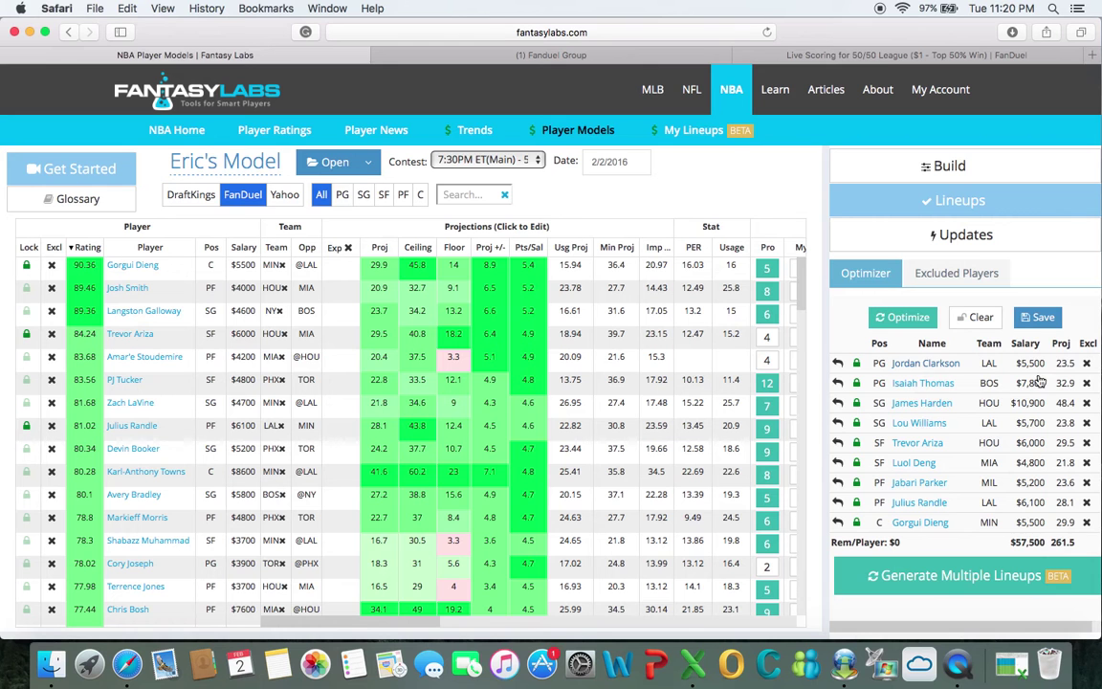
{"action": "left_click", "coordinate": [948, 363]}
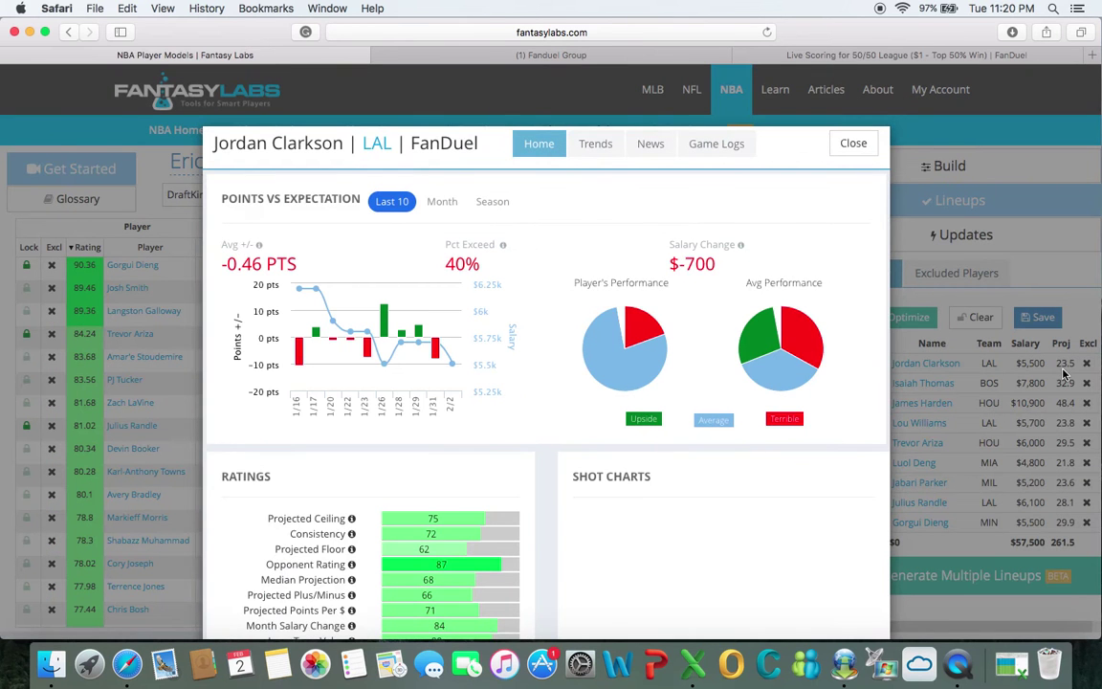
{"action": "scroll", "coordinate": [503, 389], "scroll_direction": "down", "scroll_amount": 2}
{"action": "scroll", "coordinate": [502, 388], "scroll_direction": "up", "scroll_amount": 2}
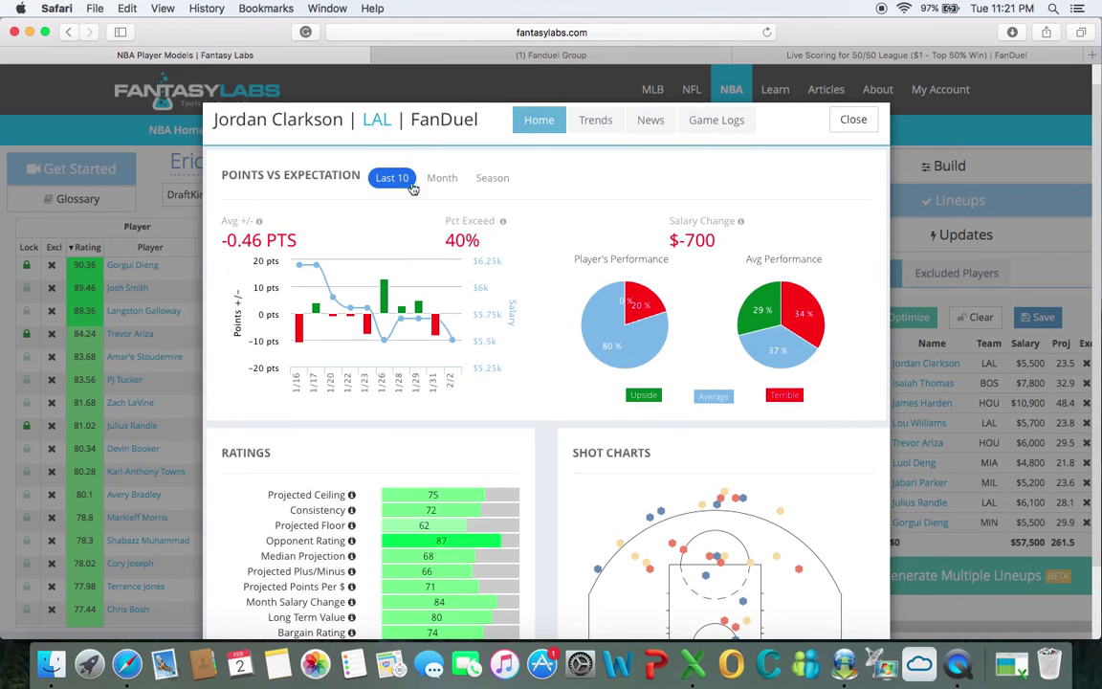
Step: Compare Jordan Clarkson's points versus expectation over the month, season and last 10 games, check his ratings, and close his details
{"action": "left_click", "coordinate": [443, 178]}
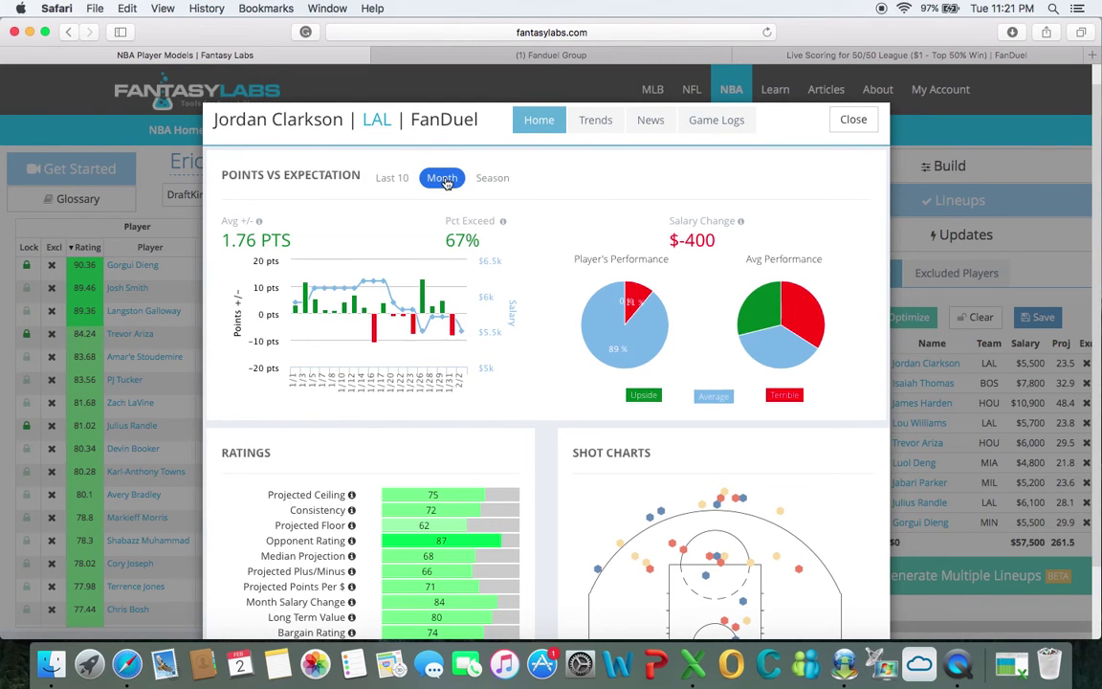
{"action": "left_click", "coordinate": [493, 179]}
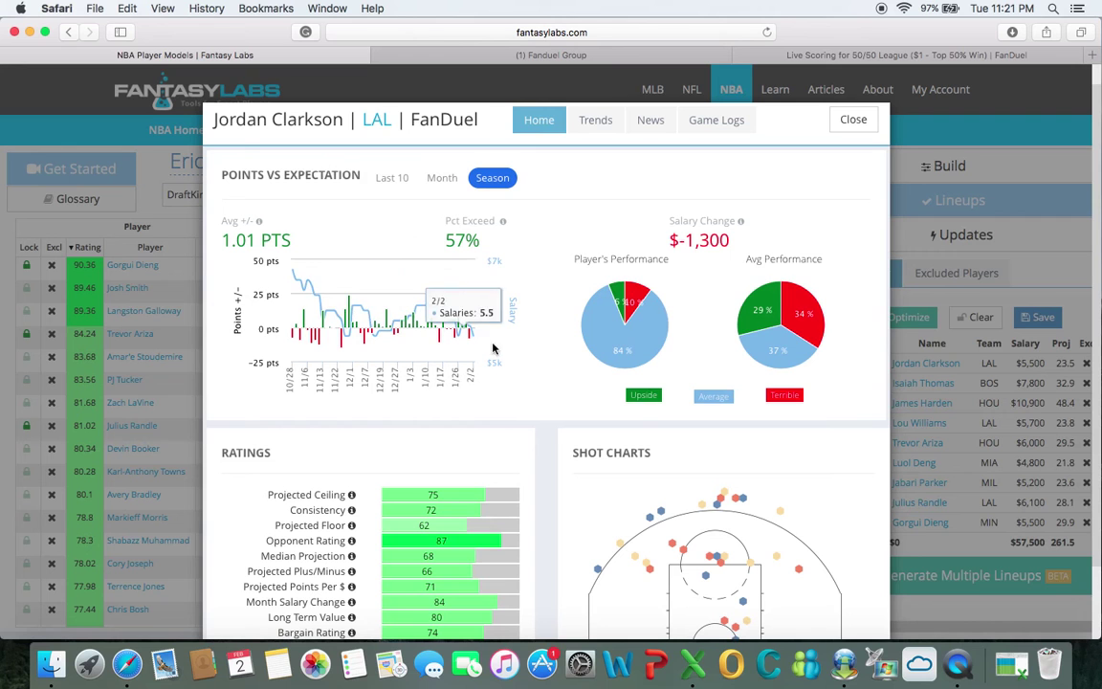
{"action": "left_click", "coordinate": [442, 179]}
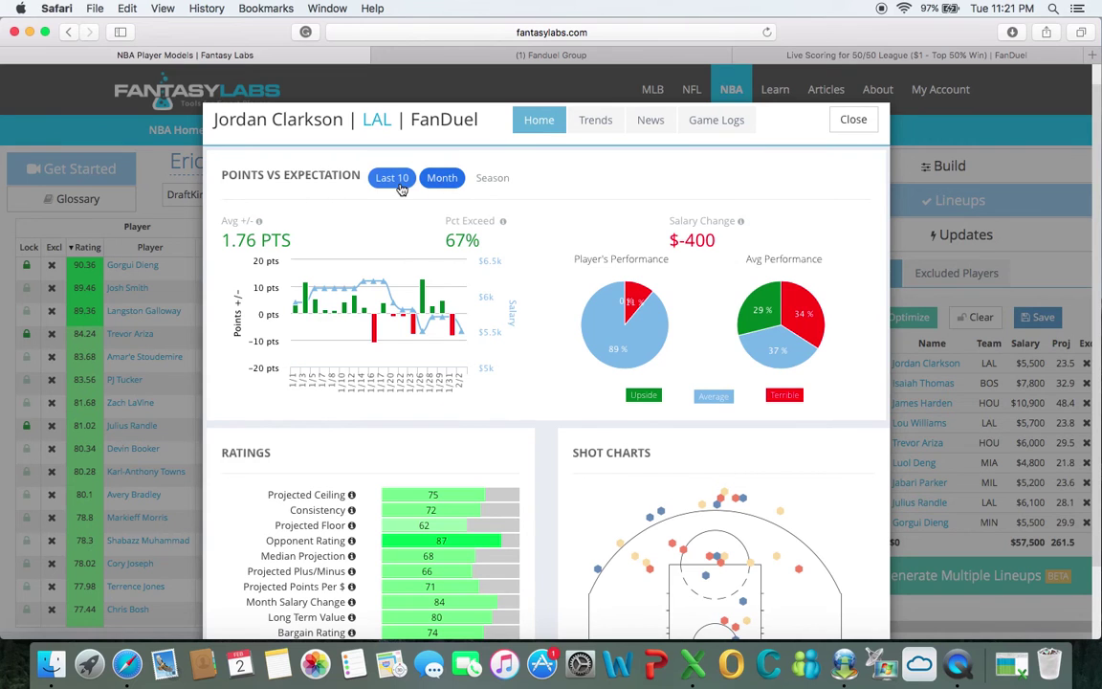
{"action": "left_click", "coordinate": [400, 187]}
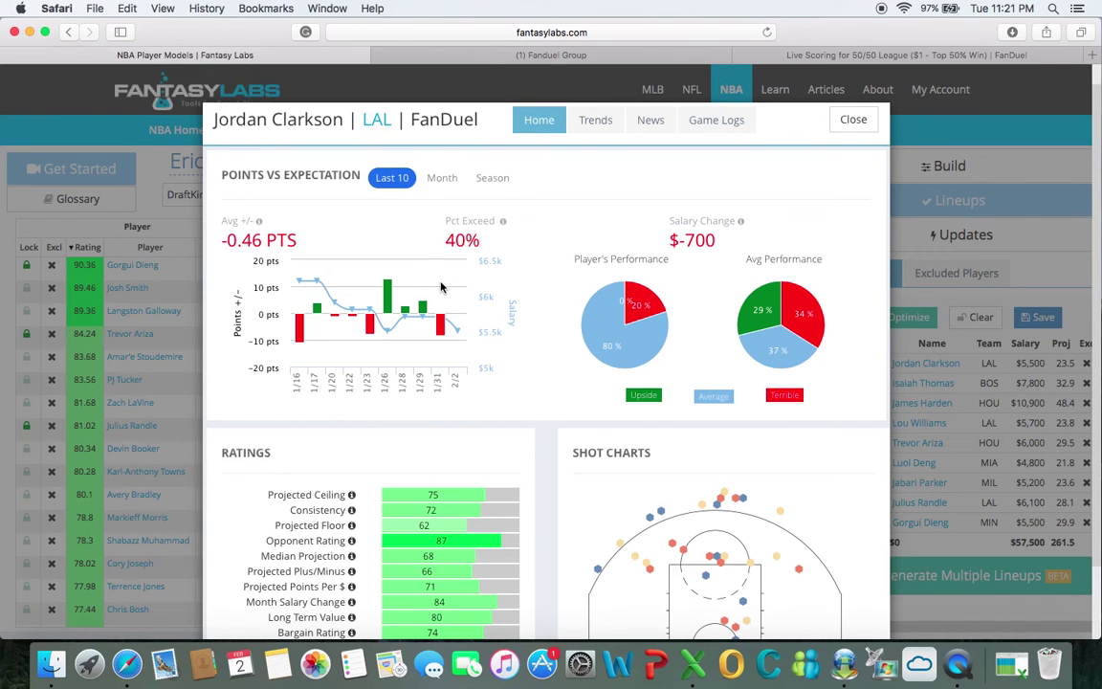
{"action": "mouse_move", "coordinate": [484, 373]}
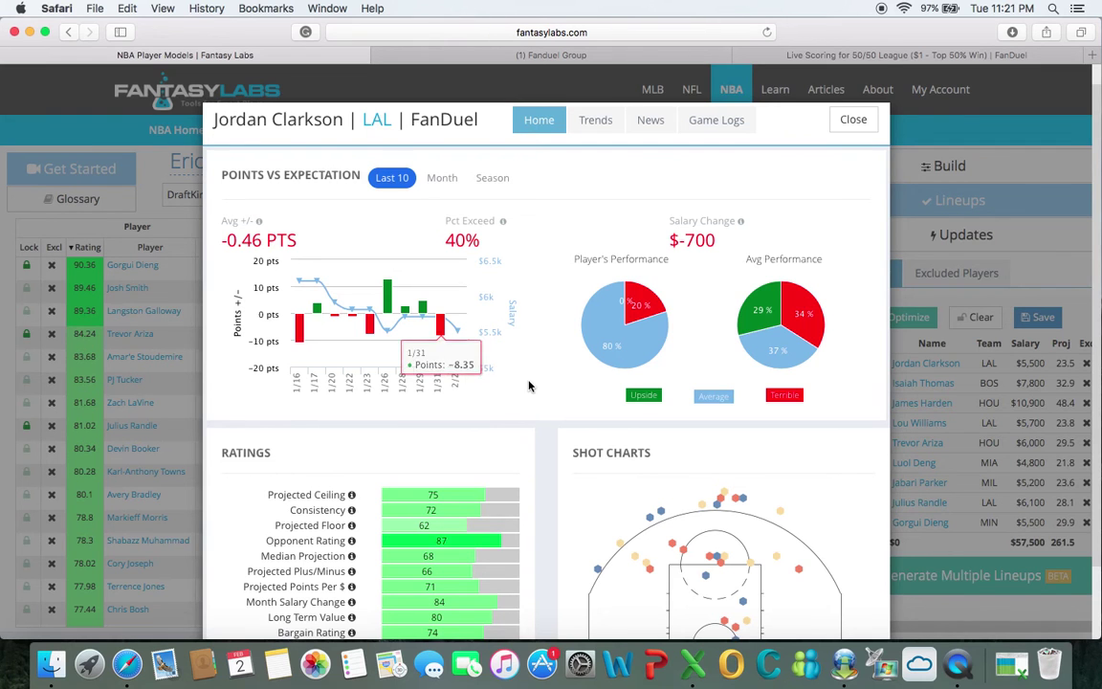
{"action": "scroll", "coordinate": [522, 384], "scroll_direction": "down", "scroll_amount": 3}
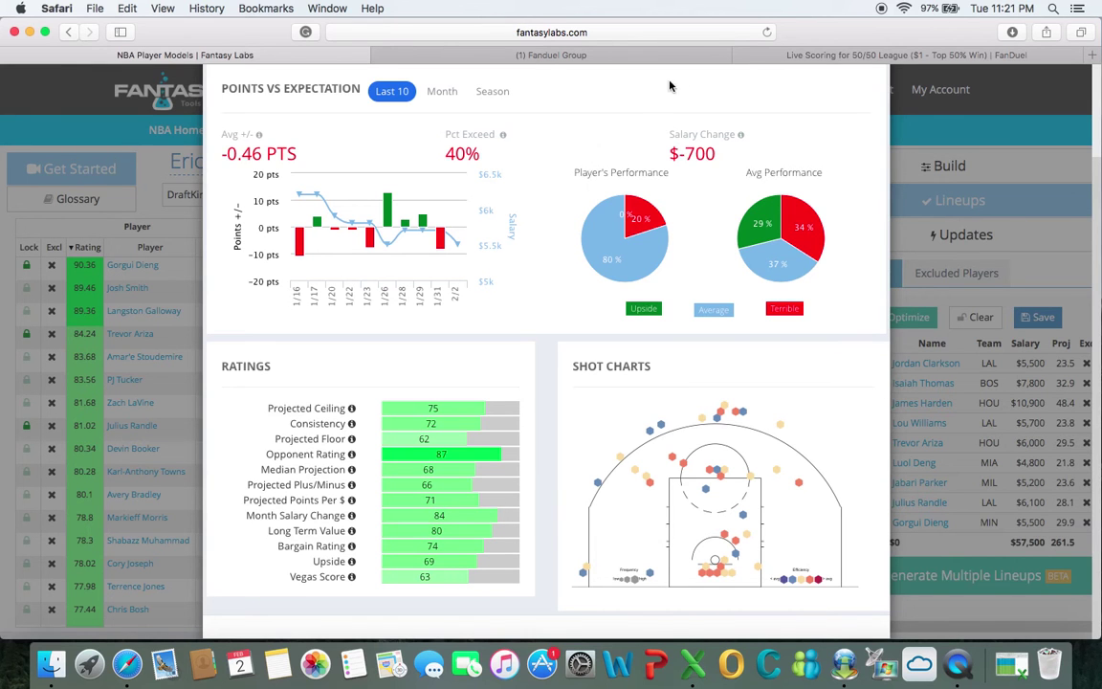
{"action": "left_click", "coordinate": [158, 165]}
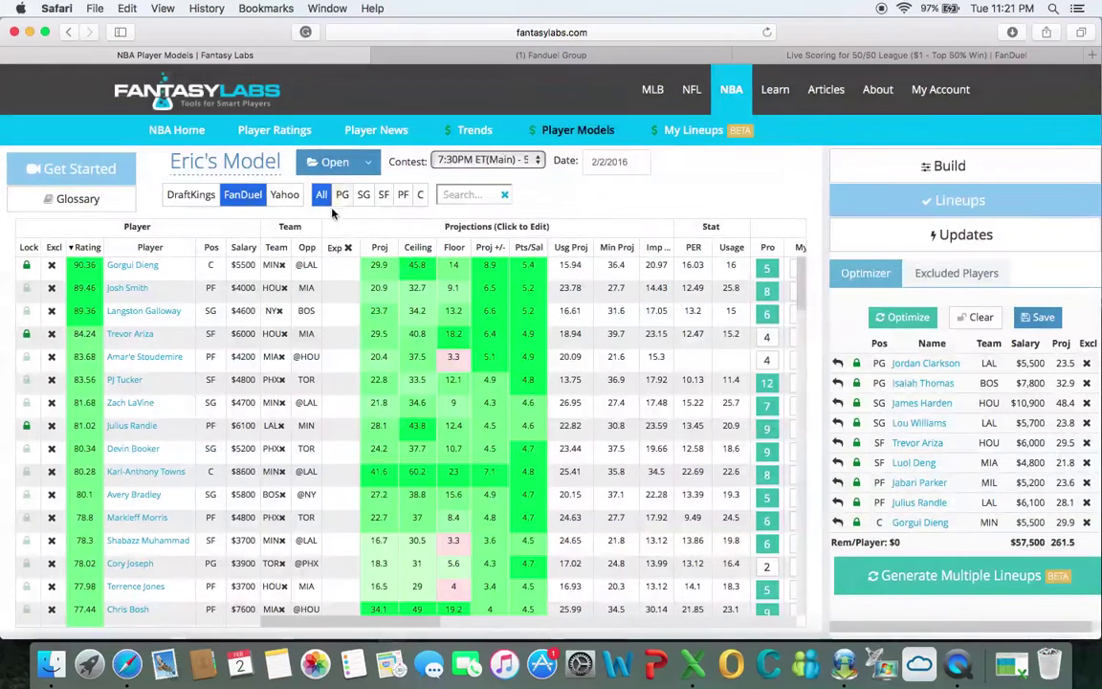
Step: Filter the player model to point guards and sort them by projection from highest to lowest
{"action": "left_click", "coordinate": [341, 194]}
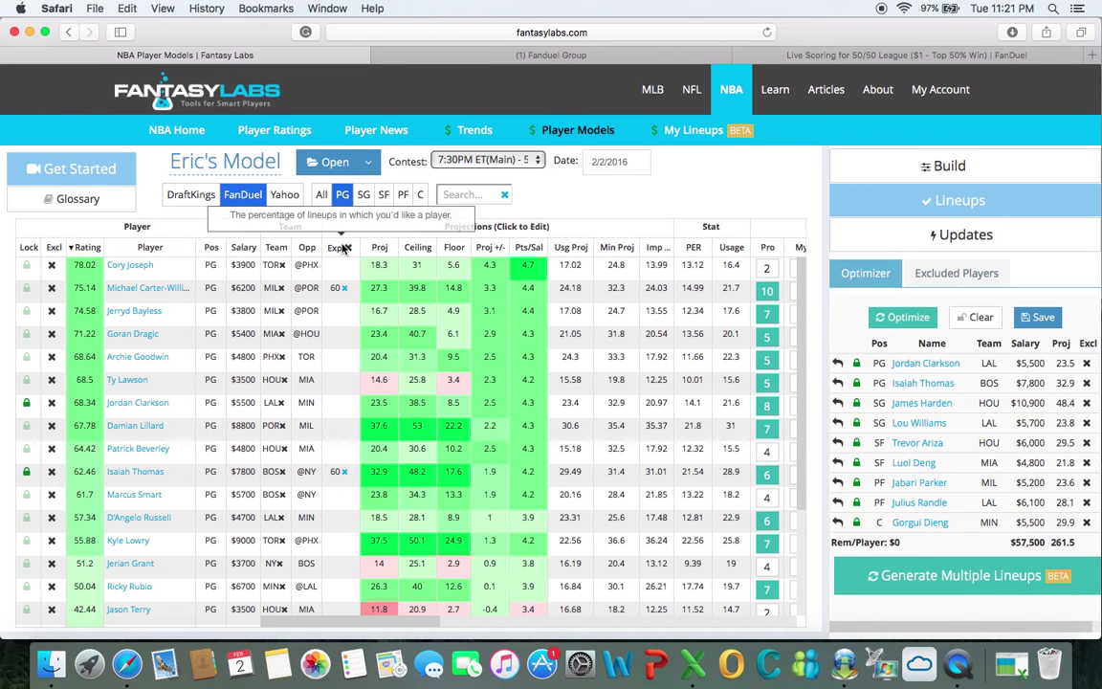
{"action": "left_click", "coordinate": [380, 247]}
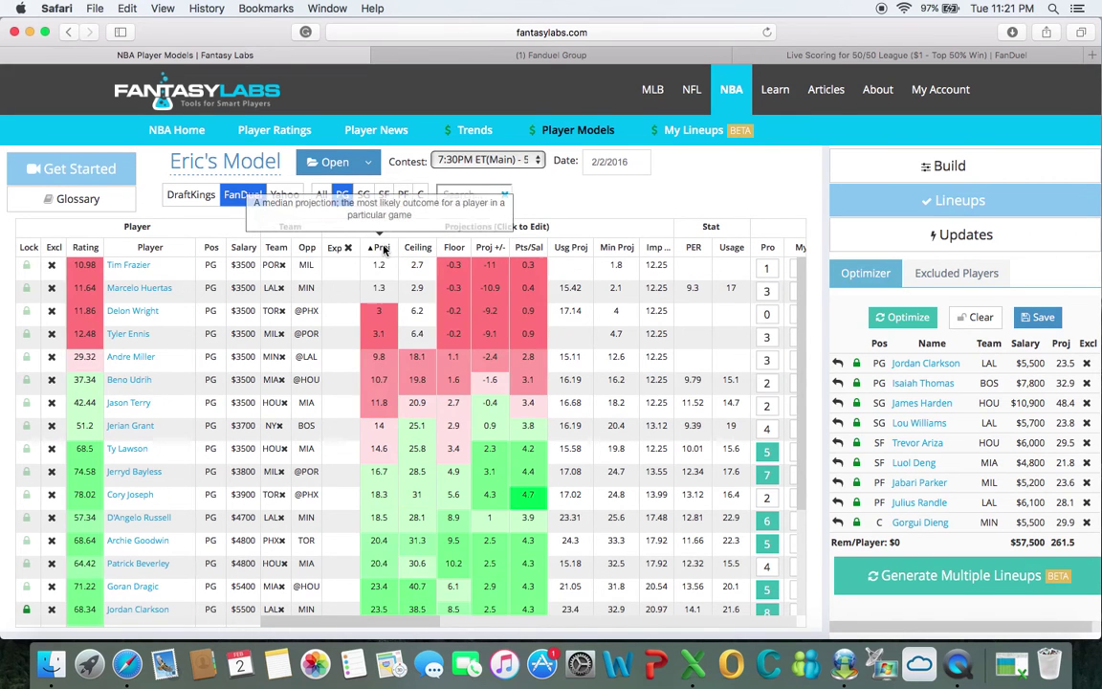
{"action": "left_click", "coordinate": [380, 247]}
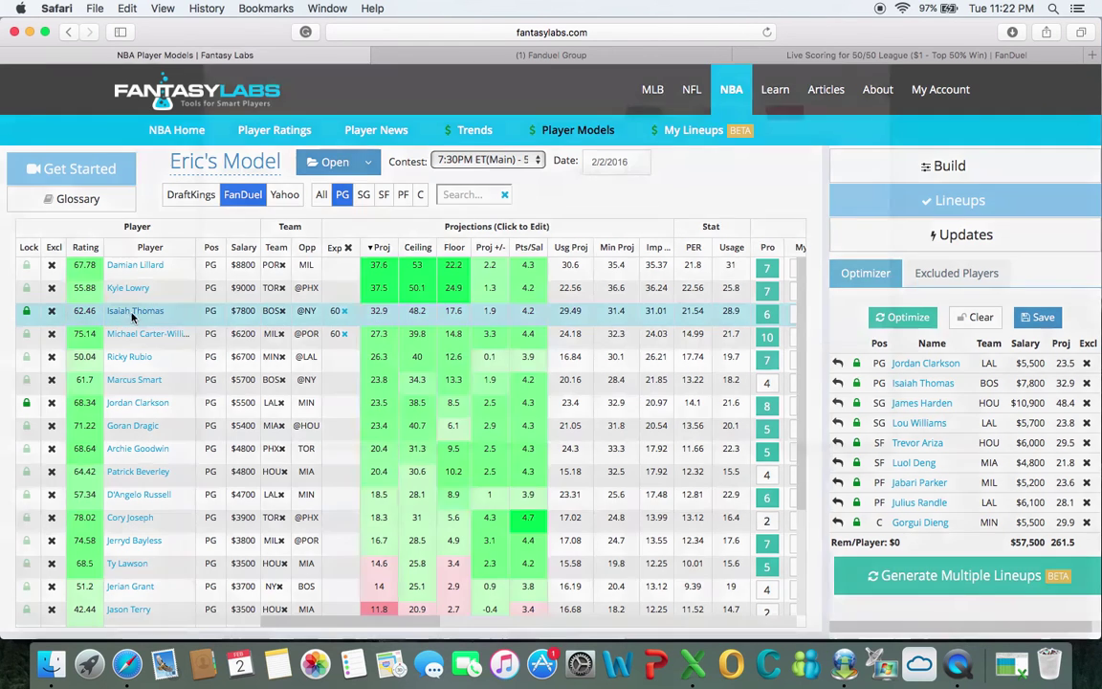
Step: Review Isaiah Thomas's points versus expectation, ratings and recent game logs, and check his score in FanDuel live scoring
{"action": "left_click", "coordinate": [132, 313]}
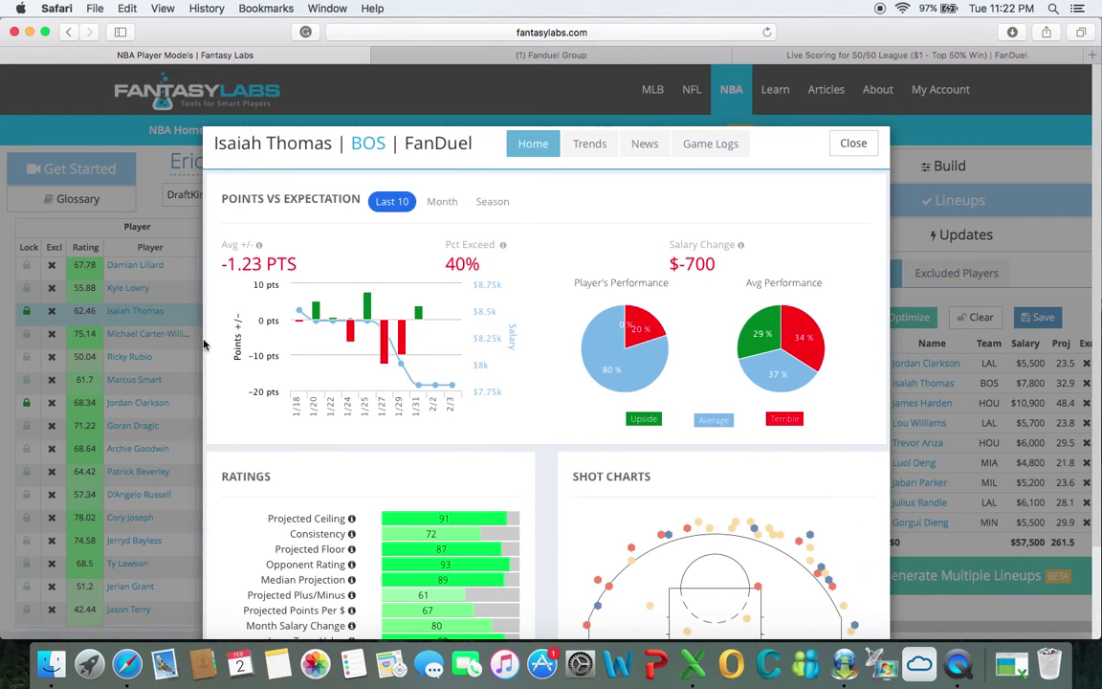
{"action": "scroll", "coordinate": [229, 362], "scroll_direction": "down", "scroll_amount": 3}
{"action": "scroll", "coordinate": [388, 446], "scroll_direction": "up", "scroll_amount": 1}
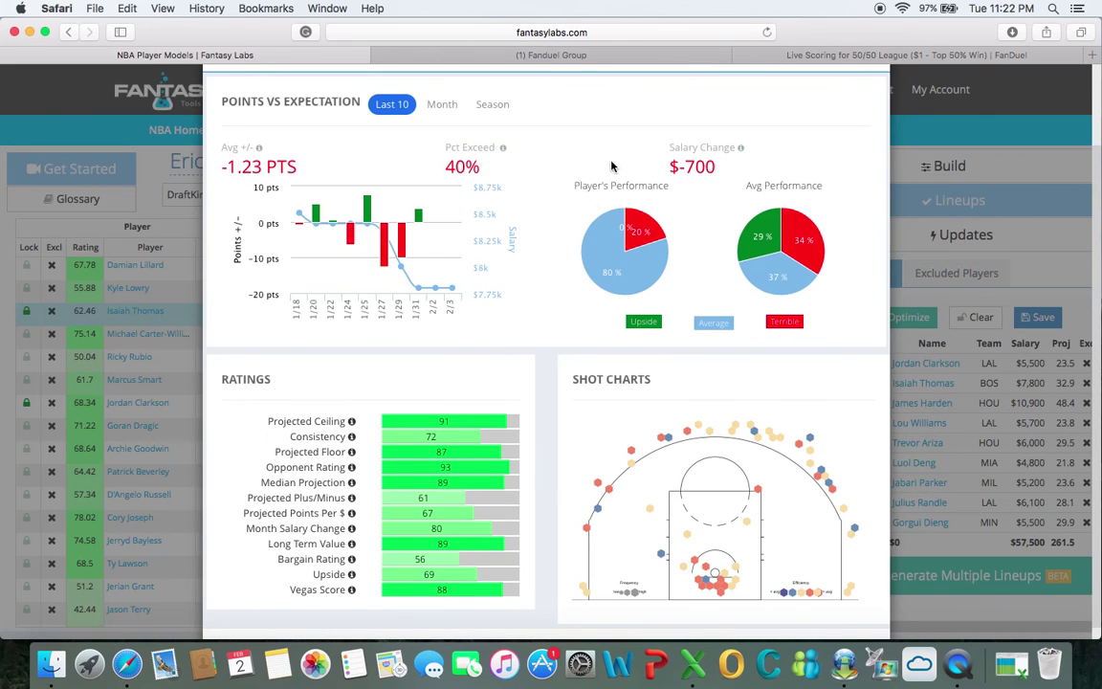
{"action": "scroll", "coordinate": [631, 168], "scroll_direction": "up", "scroll_amount": 3}
{"action": "left_click", "coordinate": [710, 145]}
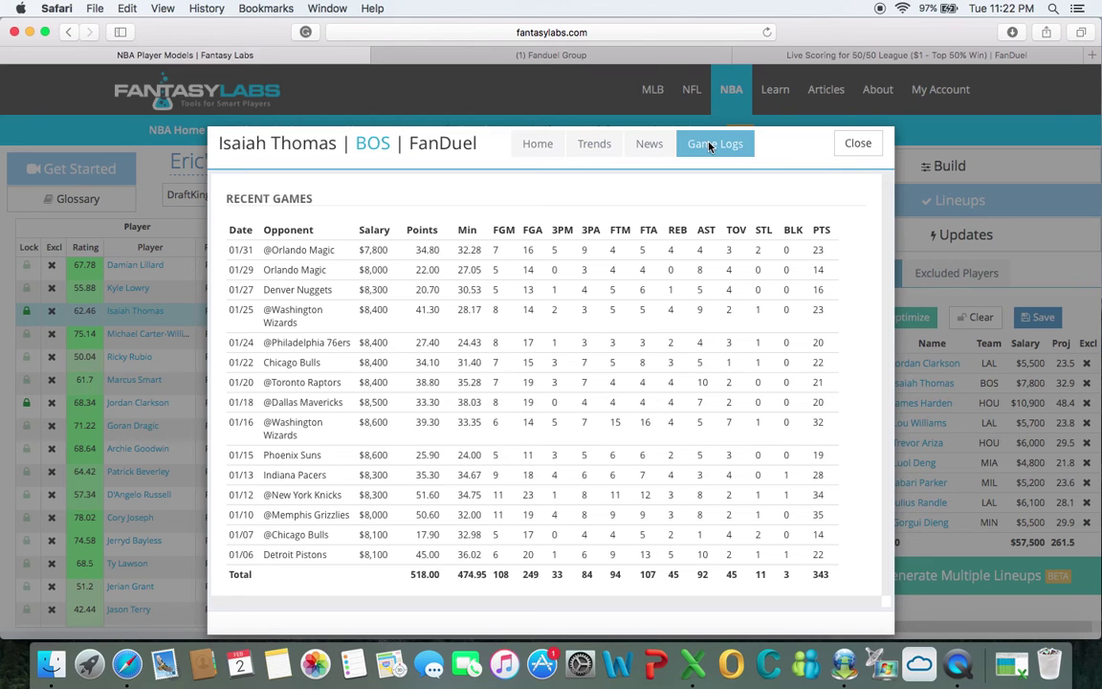
{"action": "left_click", "coordinate": [857, 143]}
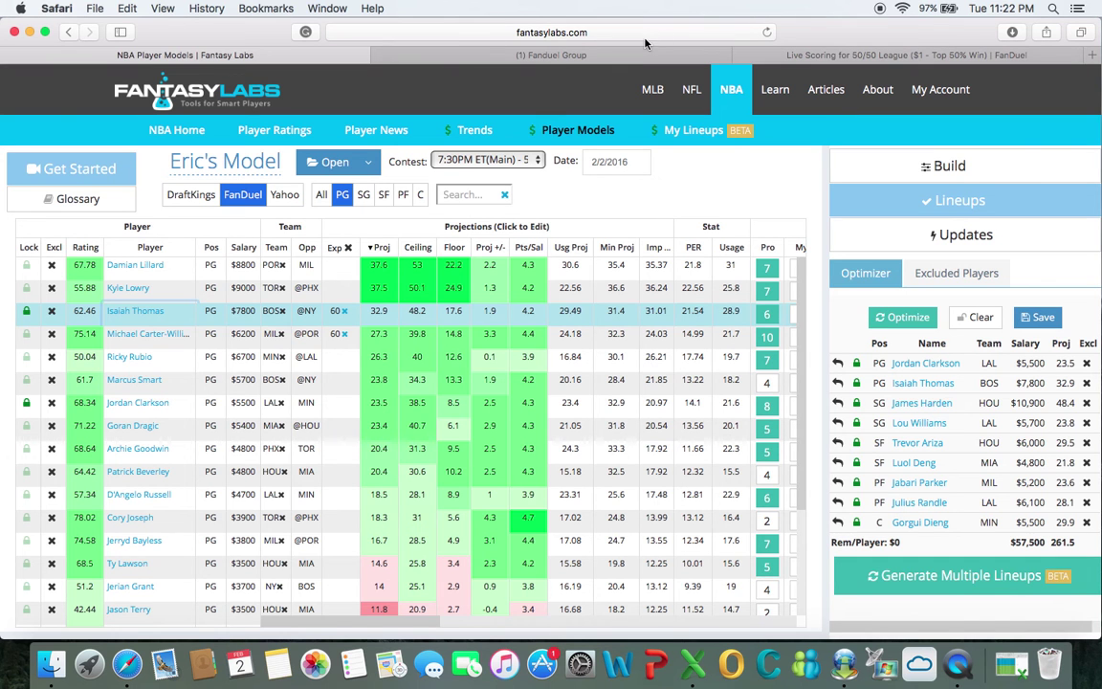
{"action": "left_click", "coordinate": [786, 54]}
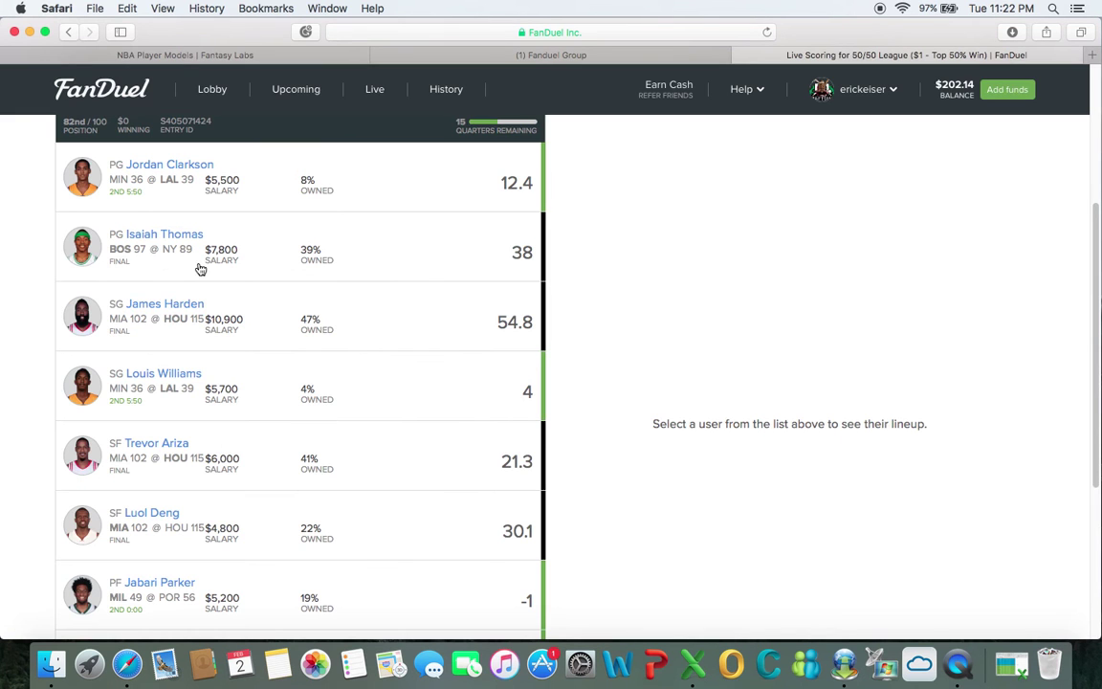
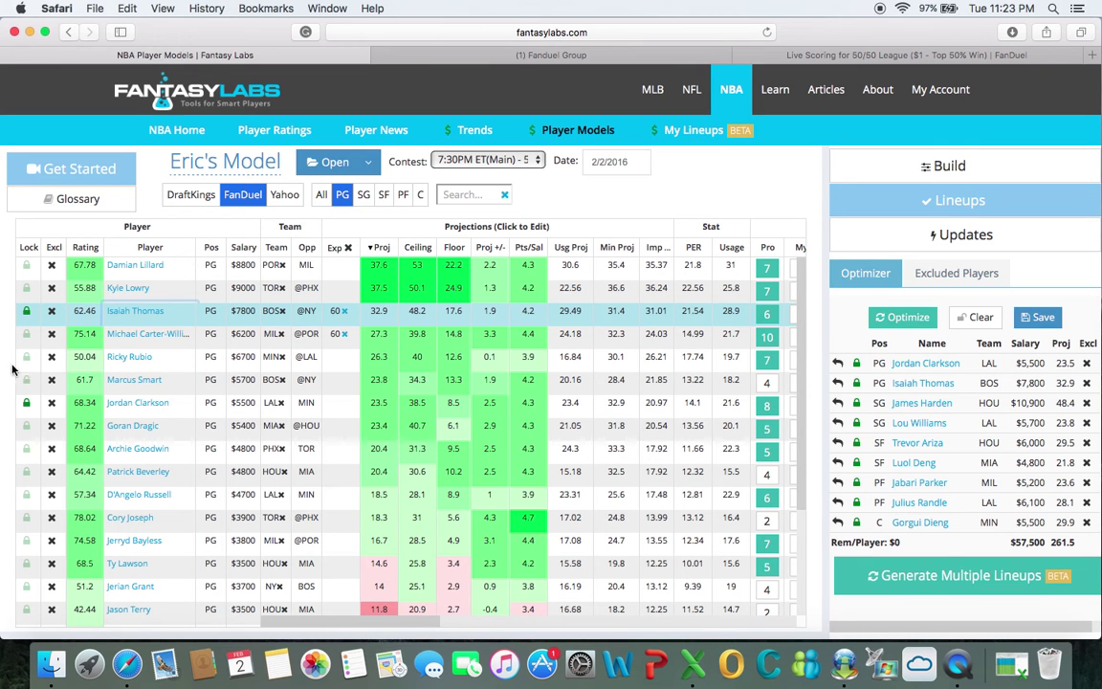
Step: Filter the Fantasy Labs player model to shooting guards, review James Harden's last 10 games and ratings, and close his details
{"action": "left_click", "coordinate": [370, 194]}
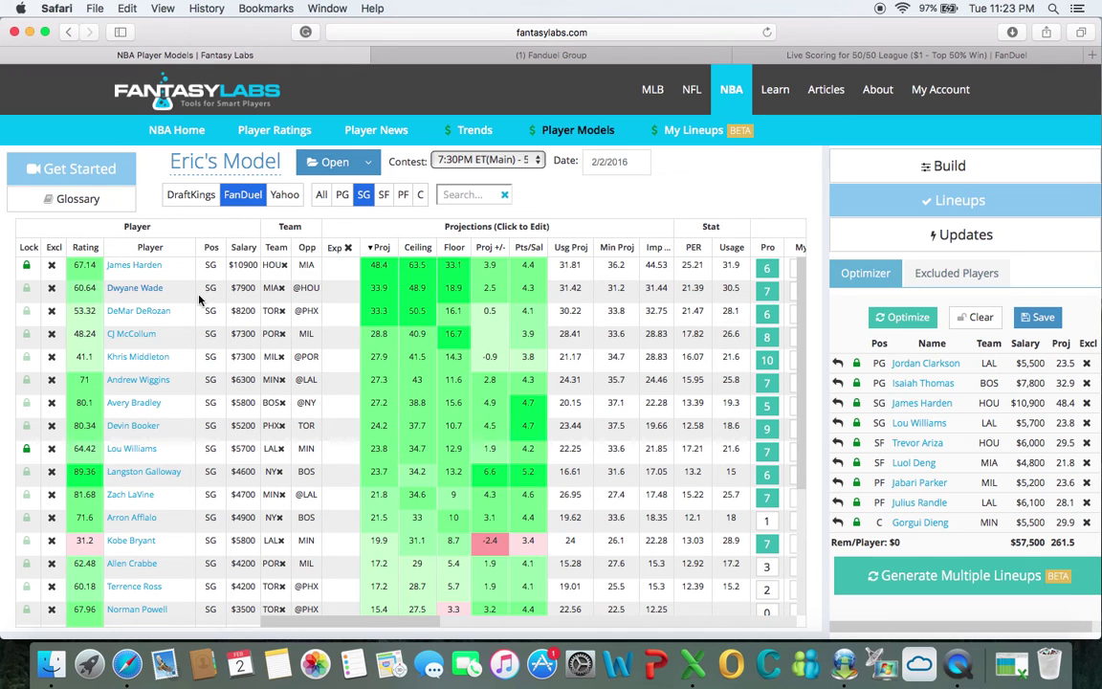
{"action": "left_click", "coordinate": [124, 272]}
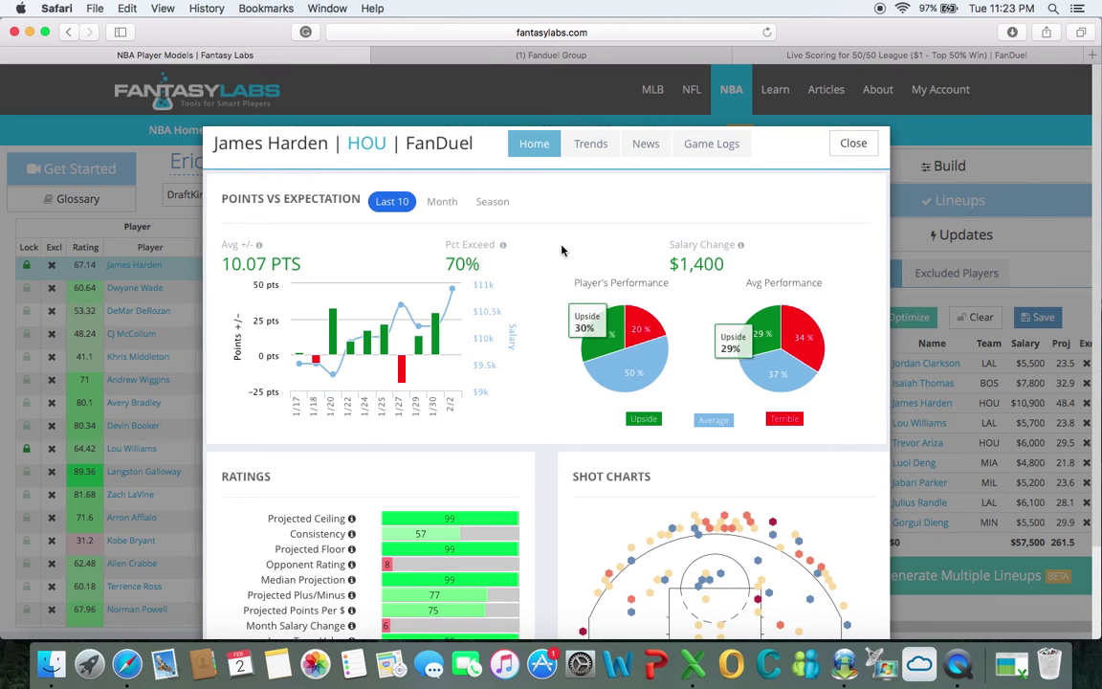
{"action": "scroll", "coordinate": [524, 298], "scroll_direction": "down", "scroll_amount": 1}
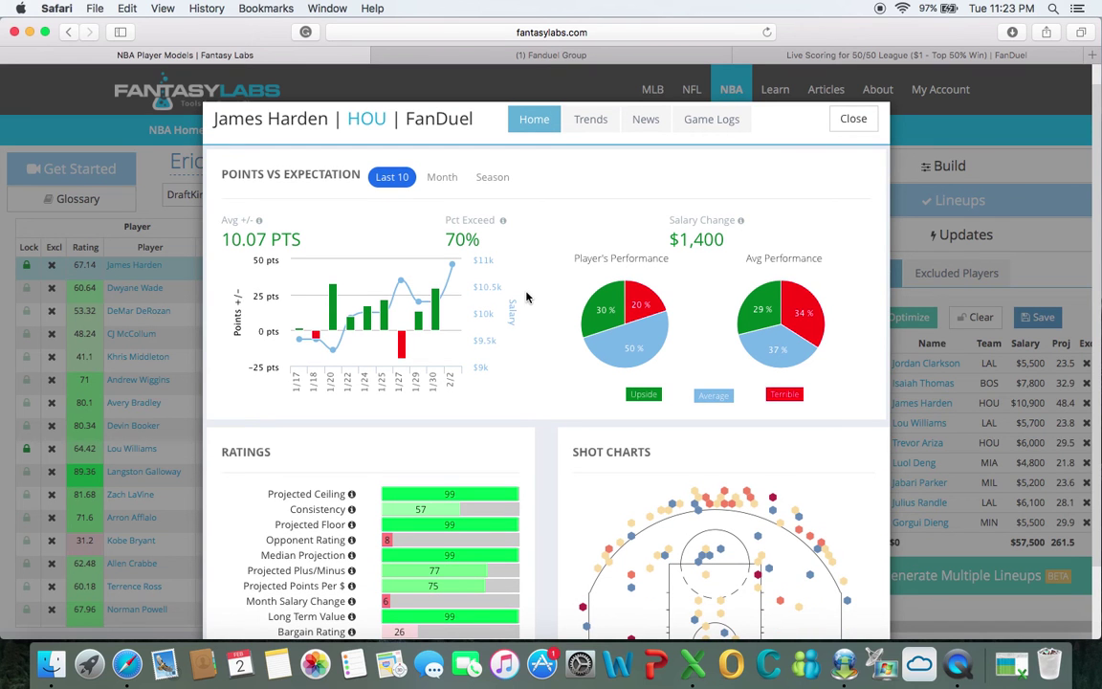
{"action": "left_click_drag", "start_coordinate": [266, 540], "coordinate": [325, 550]}
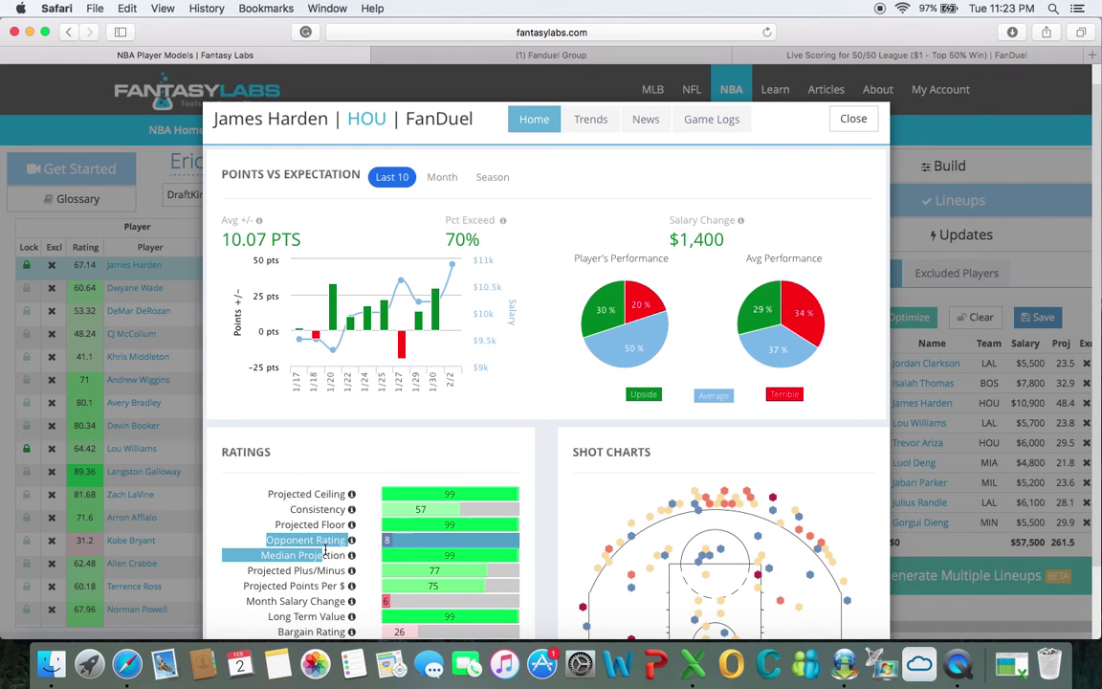
{"action": "left_click_drag", "start_coordinate": [241, 493], "coordinate": [317, 497]}
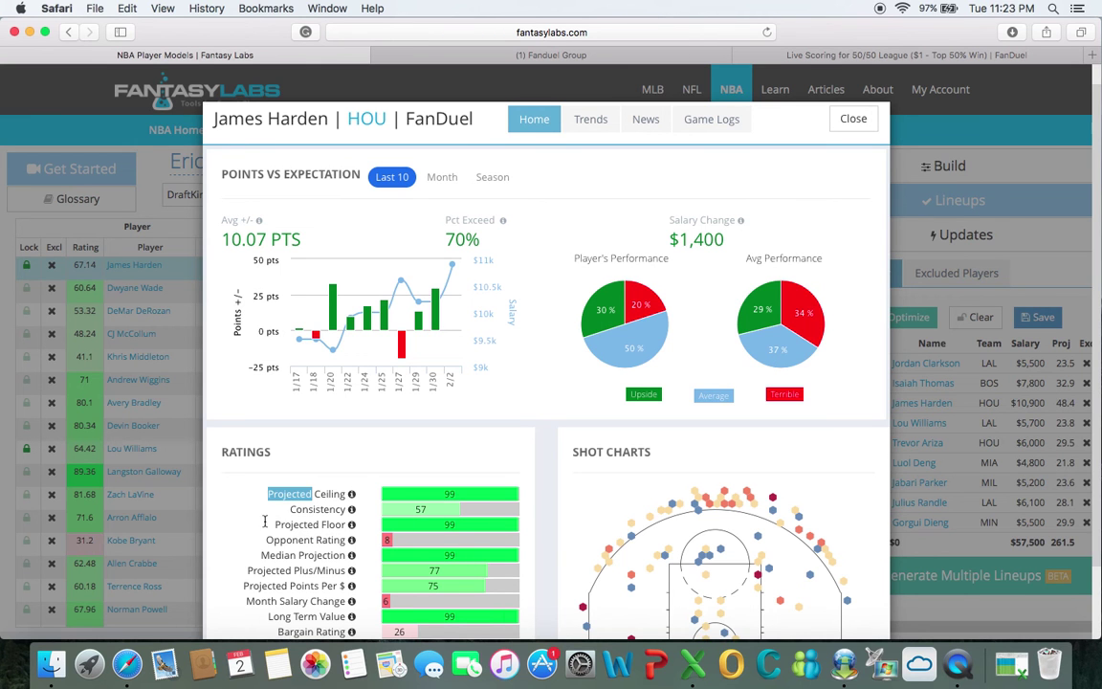
{"action": "scroll", "coordinate": [277, 528], "scroll_direction": "down", "scroll_amount": 3}
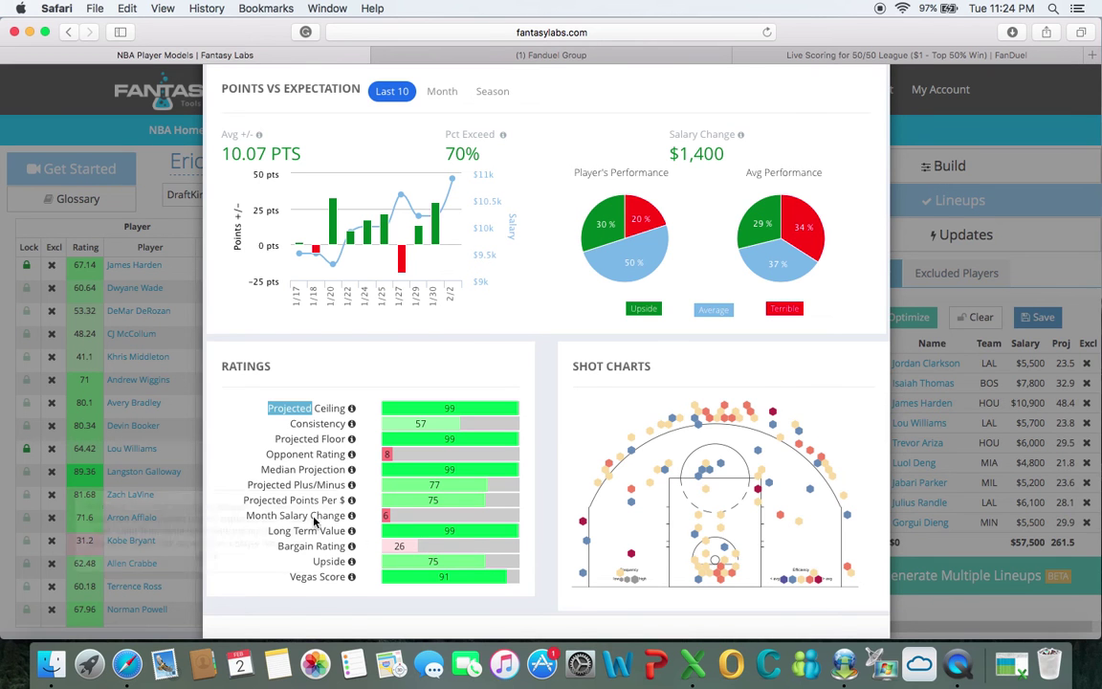
{"action": "scroll", "coordinate": [234, 457], "scroll_direction": "up", "scroll_amount": 3}
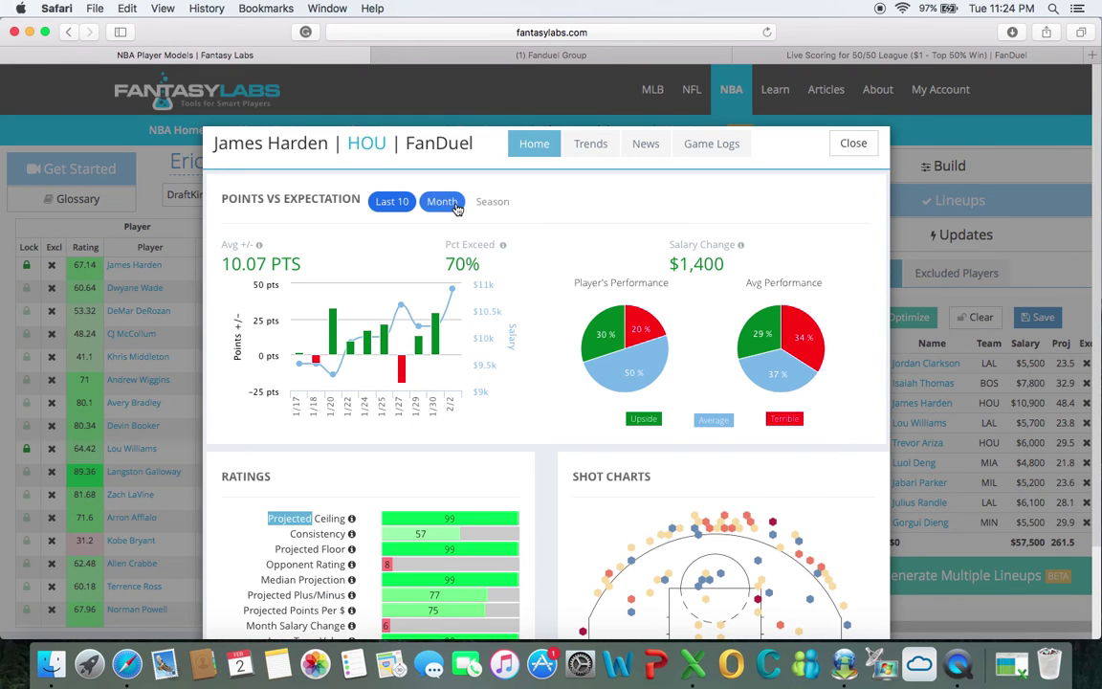
{"action": "left_click", "coordinate": [841, 151]}
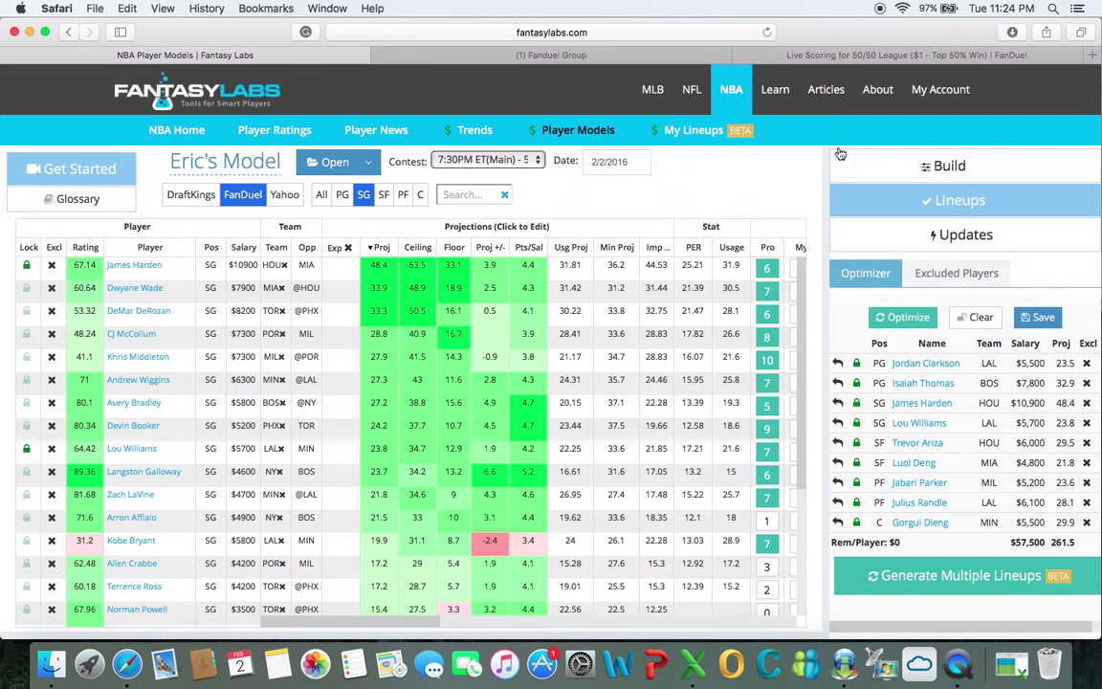
Step: Check James Harden's score and ownership in the FanDuel 50/50 league live scoring
{"action": "left_click", "coordinate": [828, 57]}
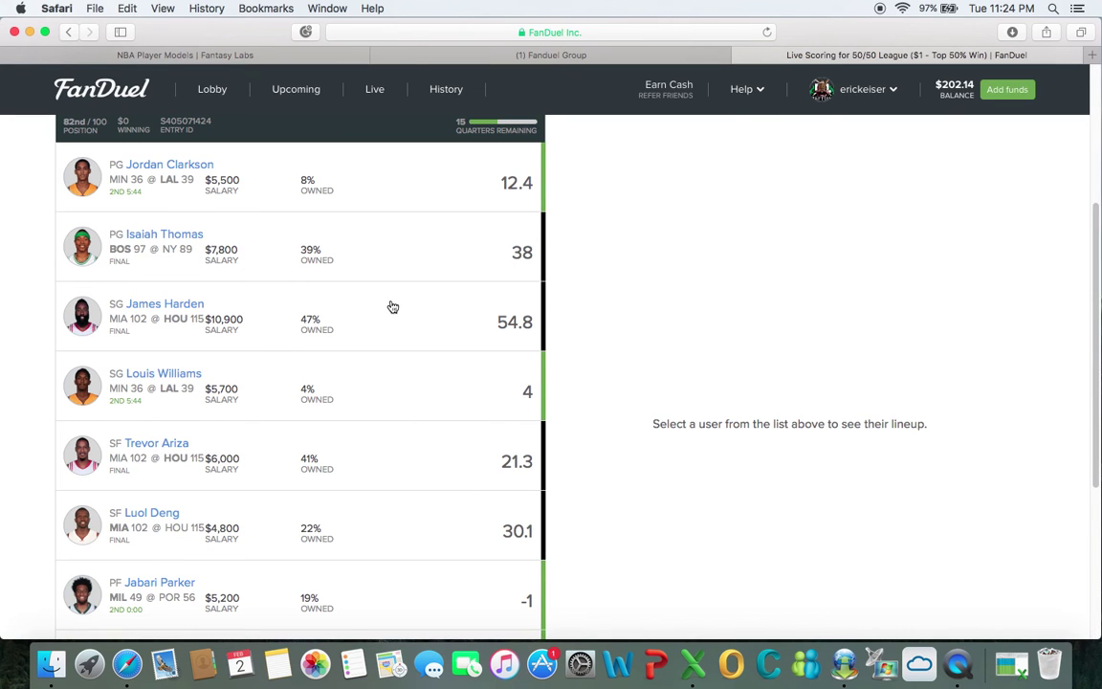
{"action": "left_click_drag", "start_coordinate": [433, 295], "coordinate": [626, 340]}
{"action": "left_click", "coordinate": [659, 305]}
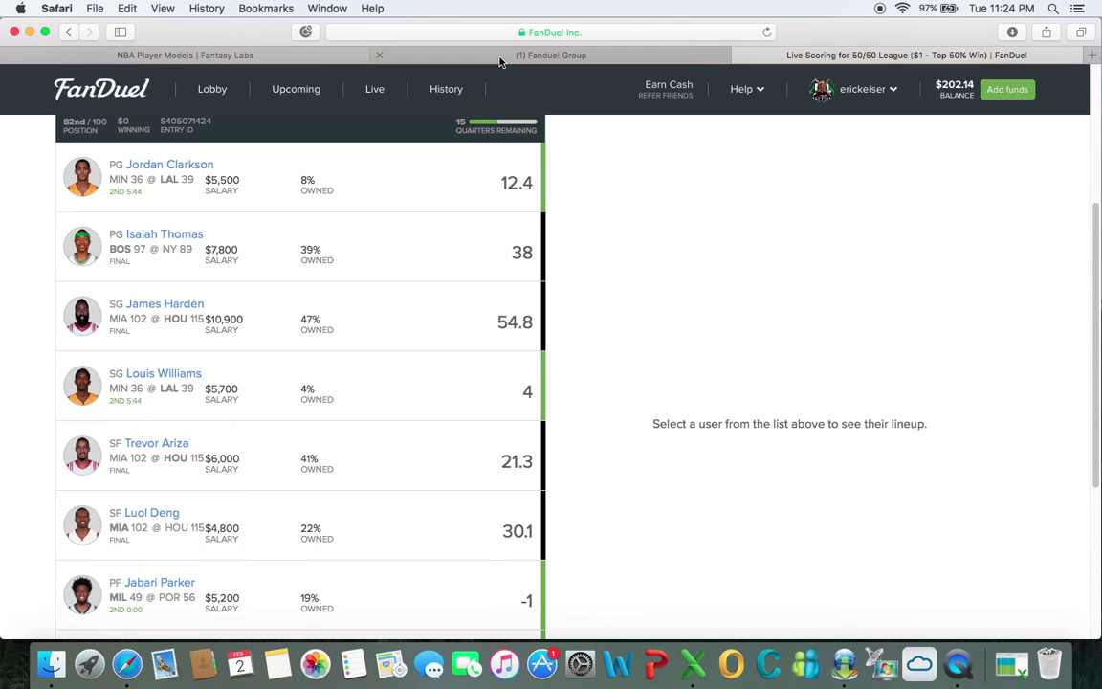
Step: Return to the Fantasy Labs player models, review James Harden's recent game logs, and close his details
{"action": "left_click", "coordinate": [230, 55]}
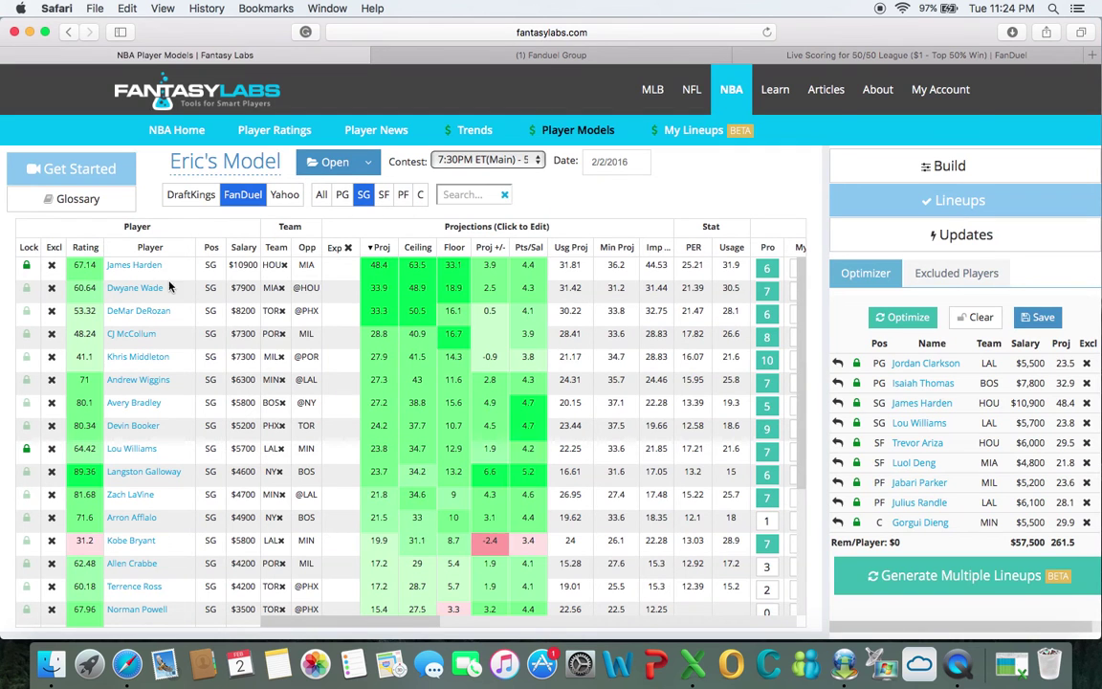
{"action": "left_click", "coordinate": [167, 267]}
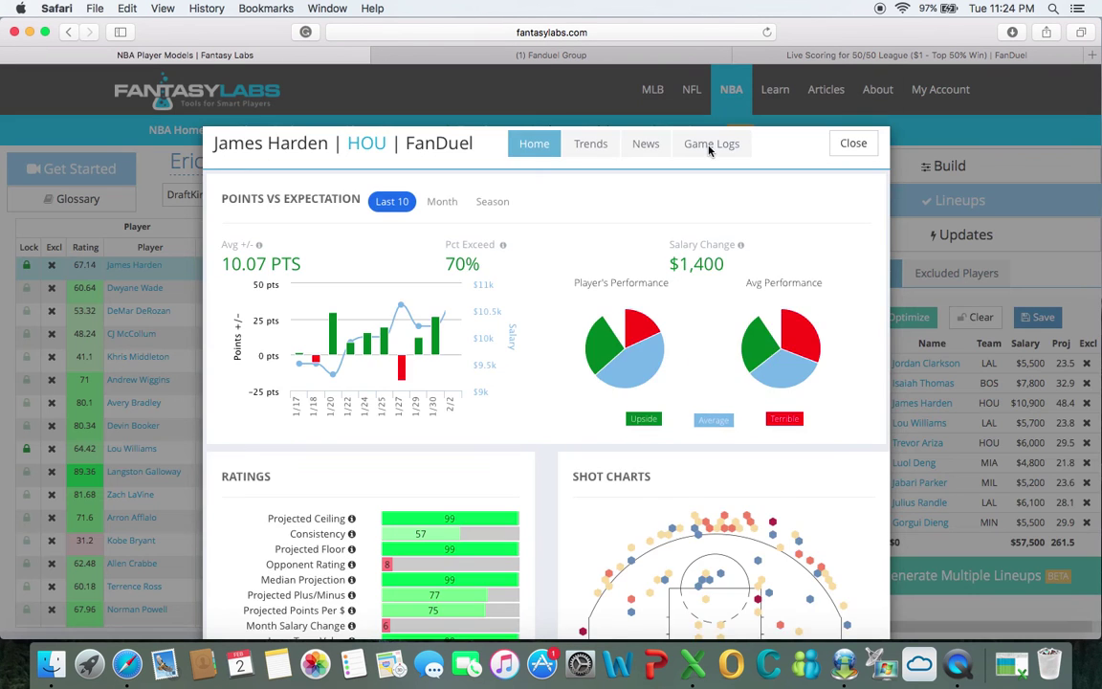
{"action": "left_click", "coordinate": [709, 146]}
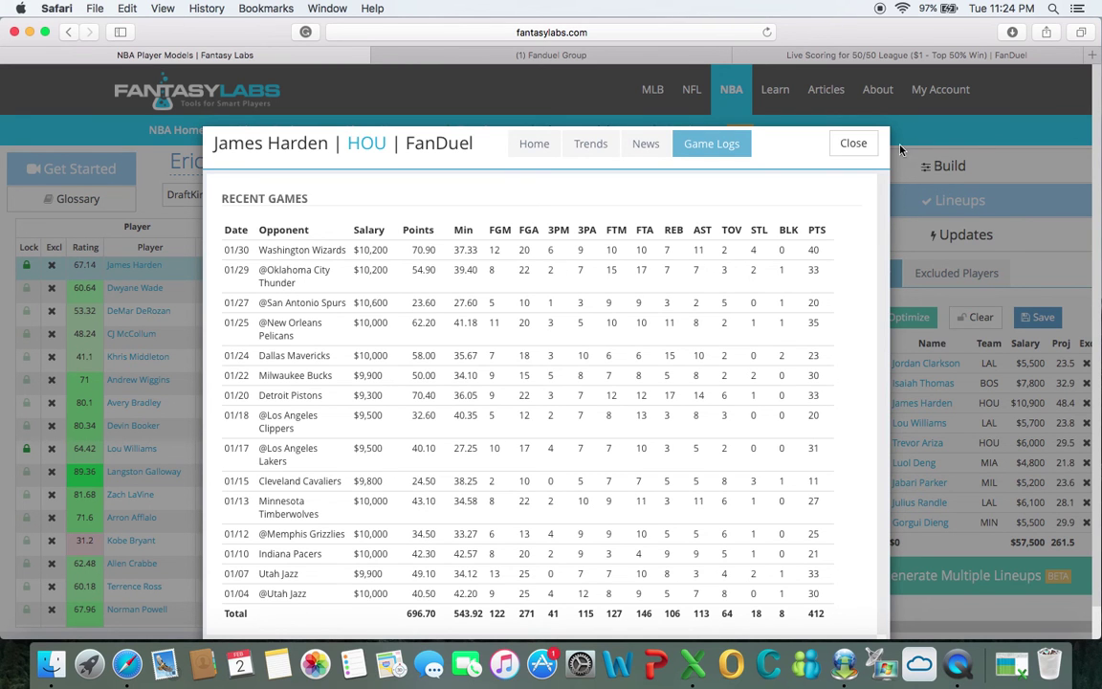
{"action": "left_click", "coordinate": [860, 144]}
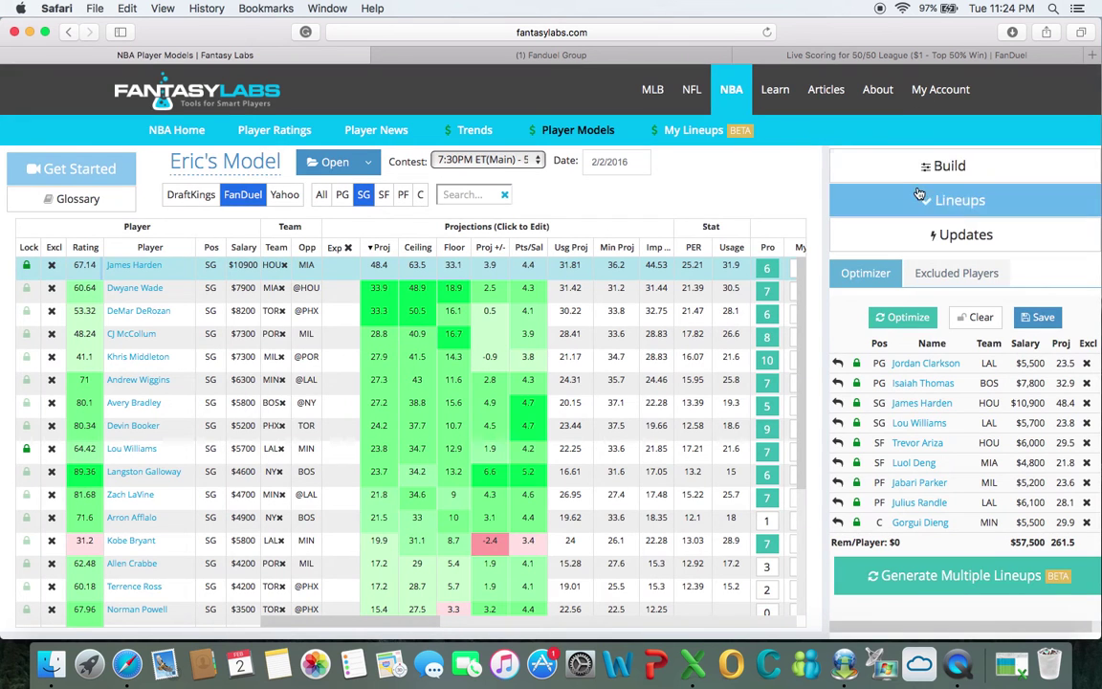
Step: Open Lou Williams's details from the optimizer lineup, examine his last 10 games and ratings, and close them
{"action": "left_click", "coordinate": [916, 424]}
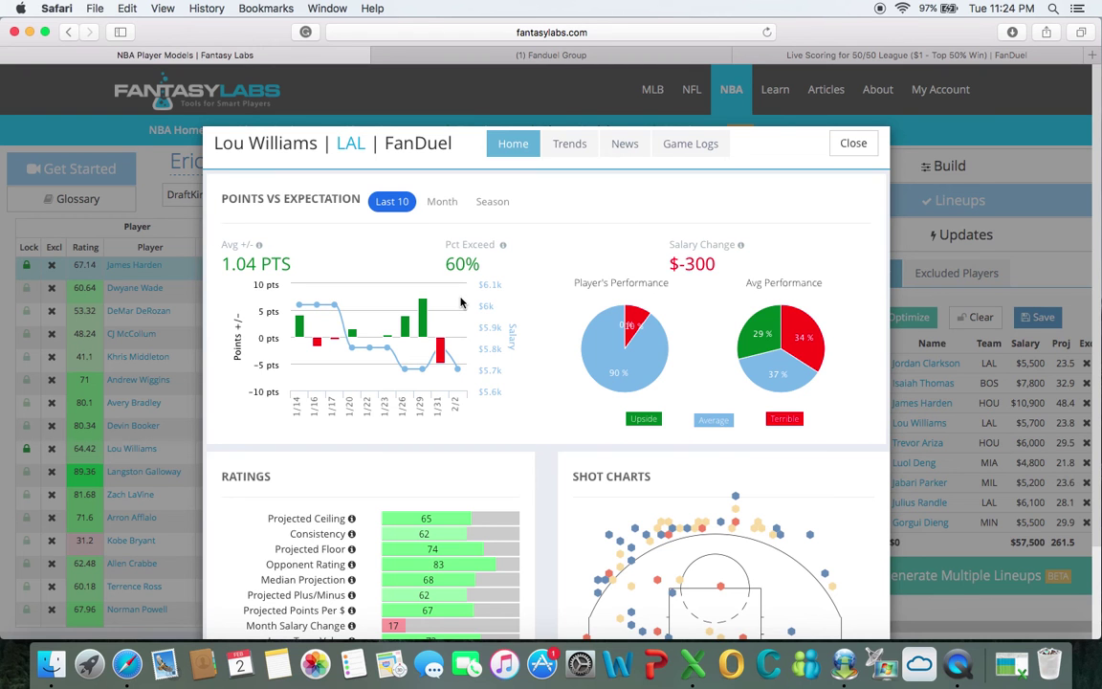
{"action": "scroll", "coordinate": [303, 426], "scroll_direction": "down", "scroll_amount": 3}
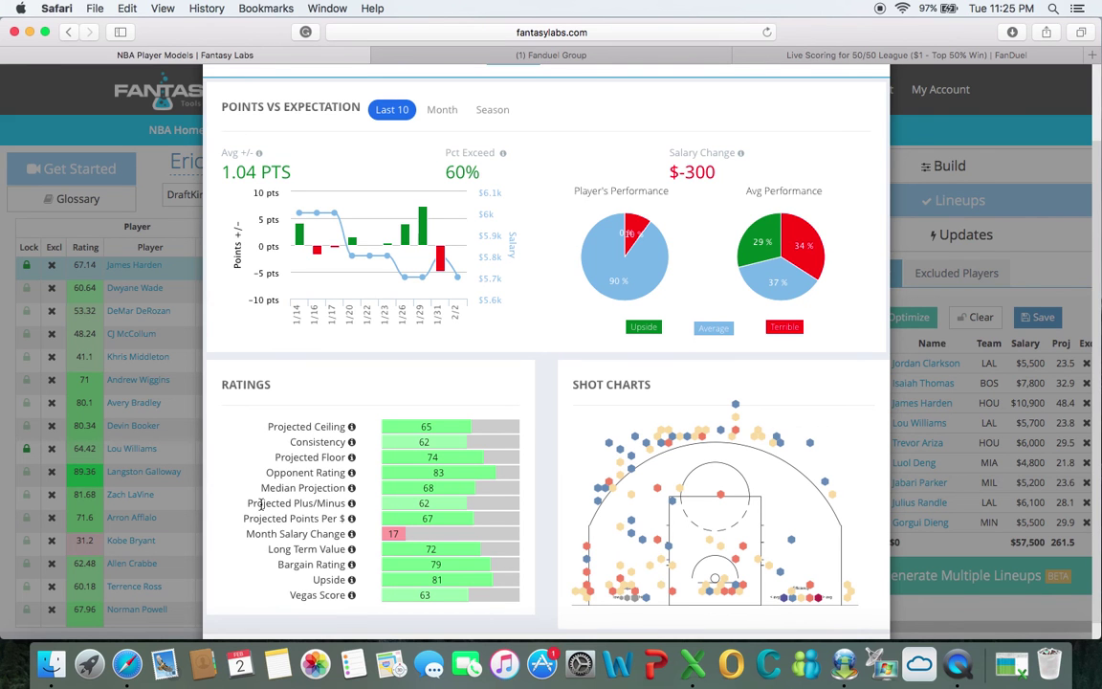
{"action": "left_click_drag", "start_coordinate": [255, 503], "coordinate": [438, 504]}
{"action": "left_click", "coordinate": [239, 431]}
{"action": "left_click", "coordinate": [62, 96]}
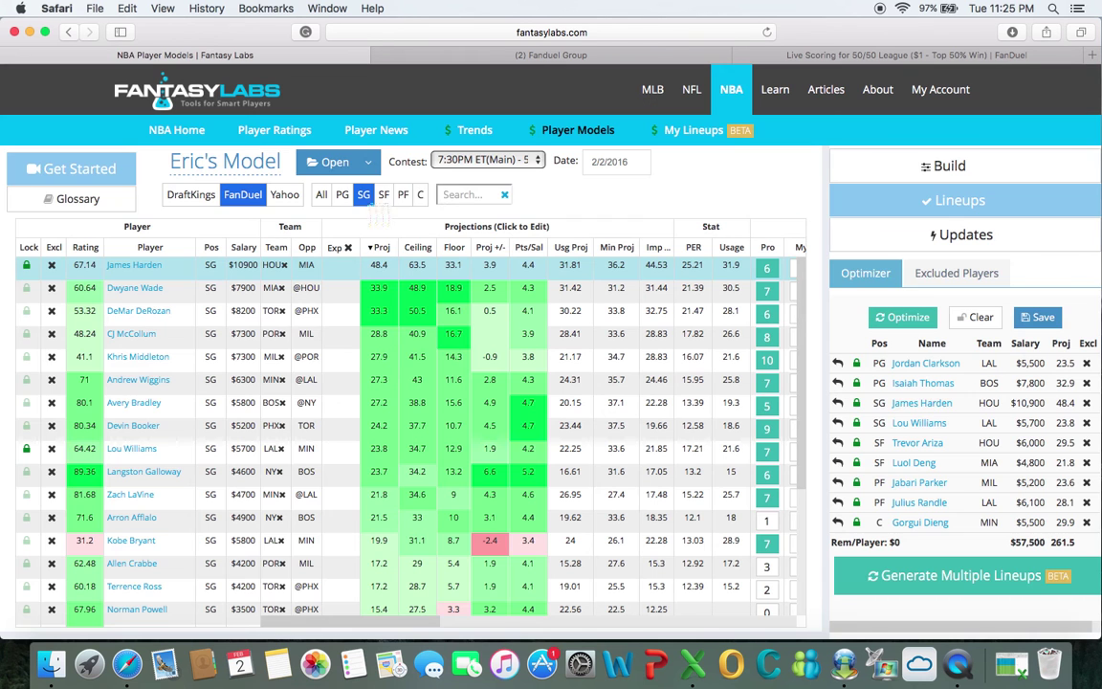
Step: Review Trevor Ariza's average points versus expectation from the optimizer lineup and compare it with his FanDuel live score
{"action": "left_click", "coordinate": [917, 443]}
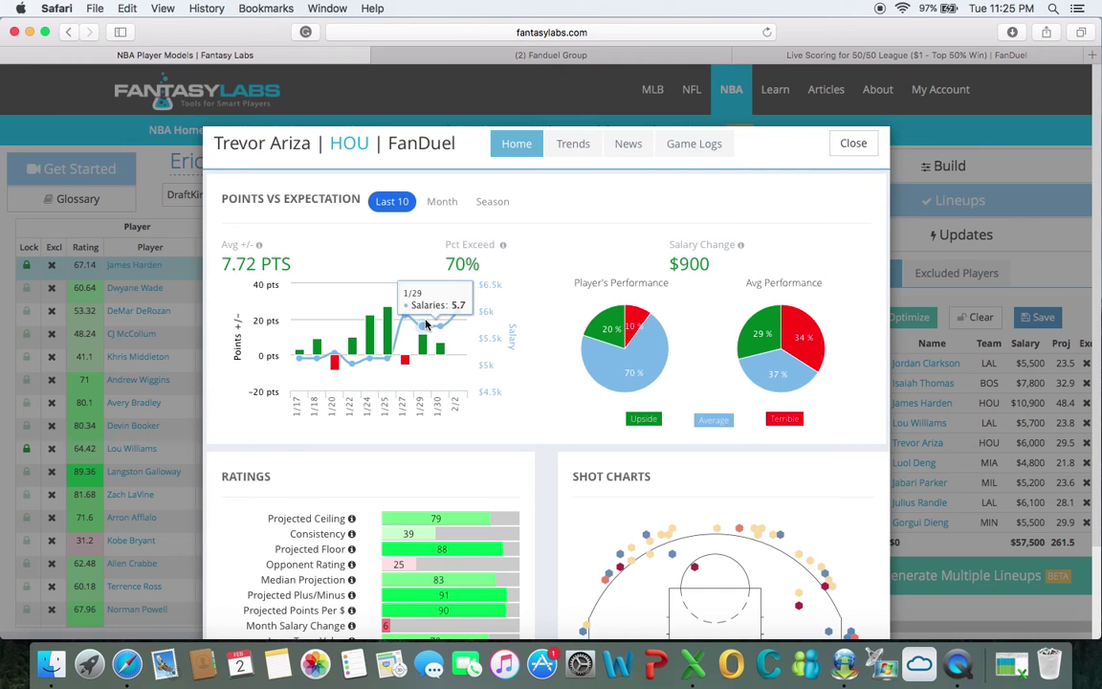
{"action": "left_click_drag", "start_coordinate": [201, 226], "coordinate": [371, 275]}
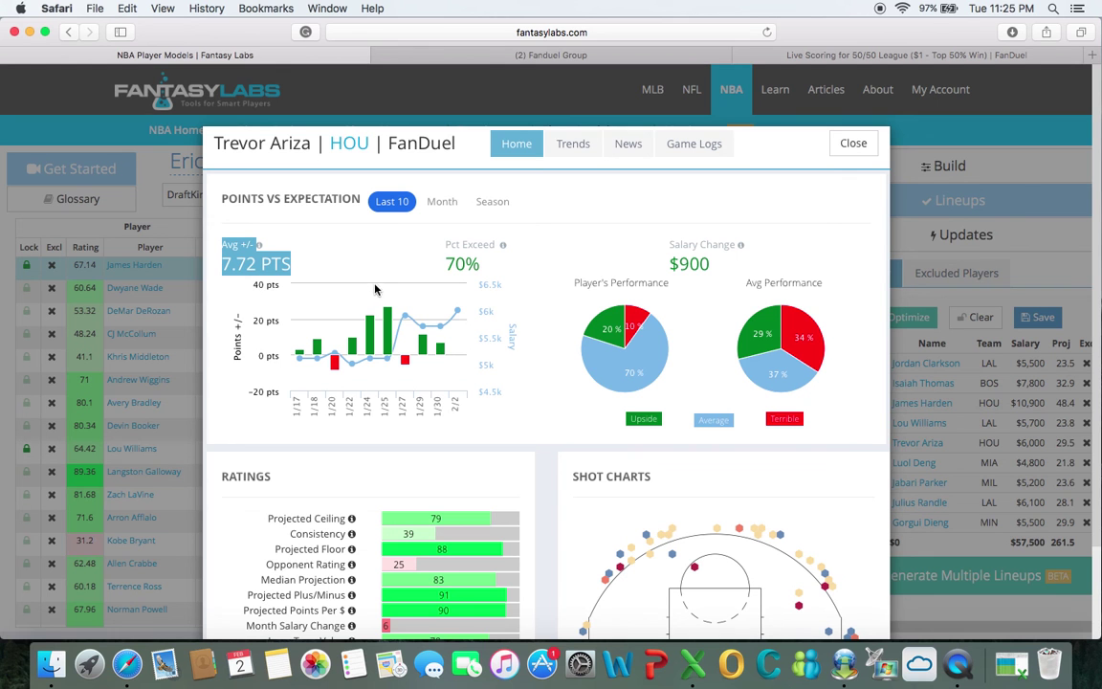
{"action": "left_click", "coordinate": [852, 143]}
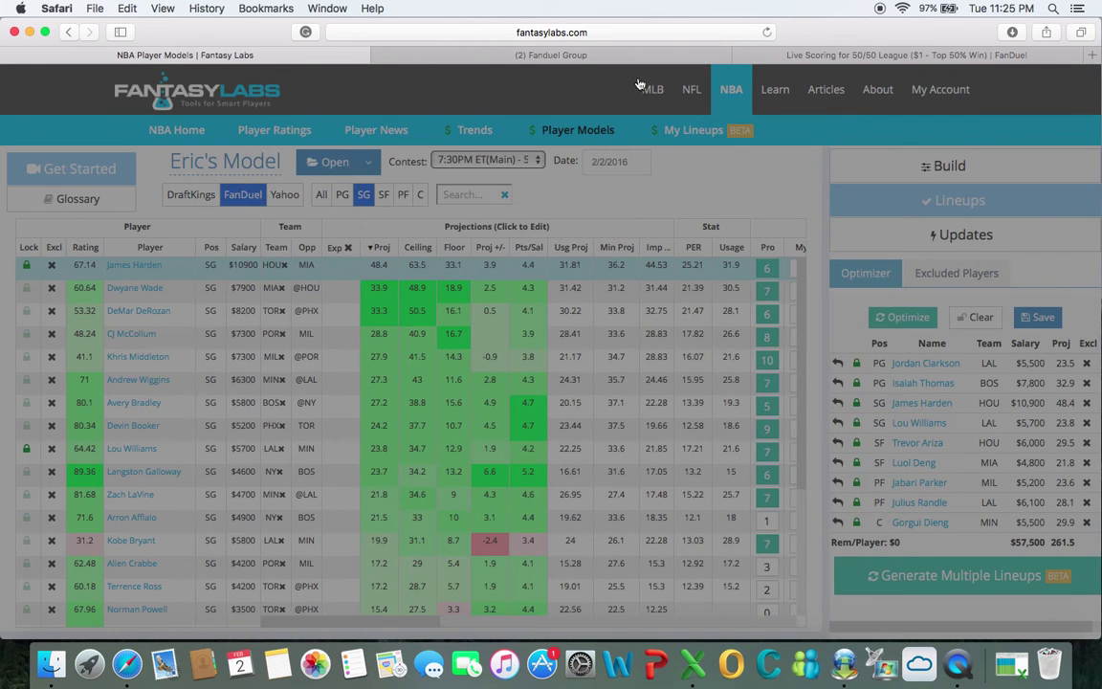
{"action": "left_click", "coordinate": [766, 55]}
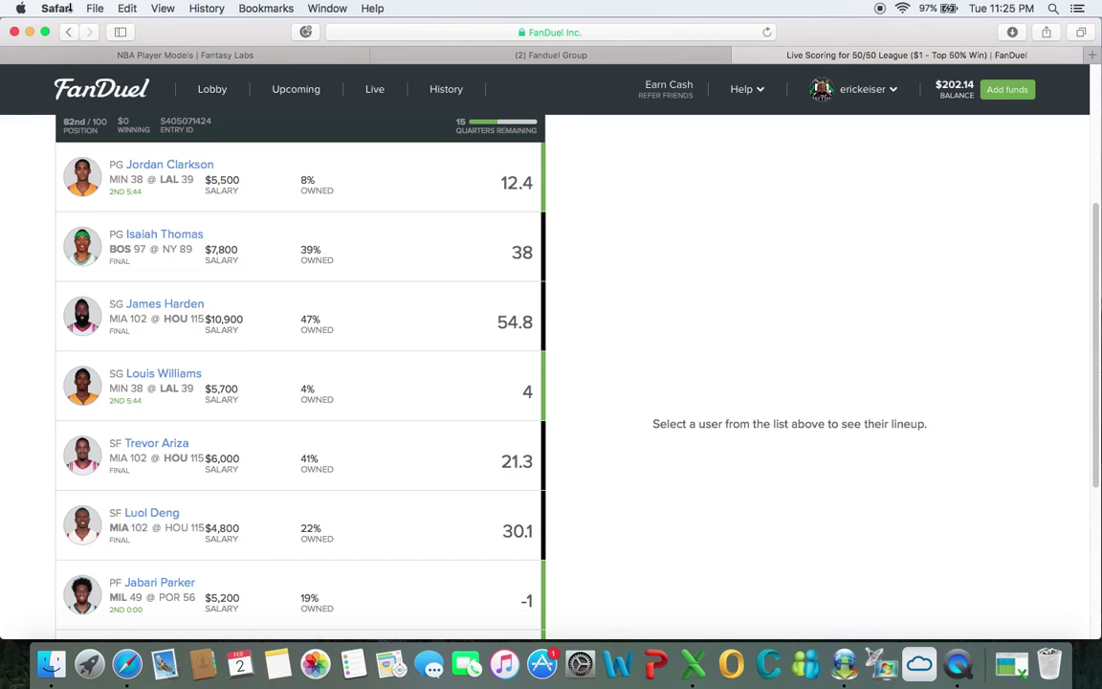
{"action": "left_click", "coordinate": [157, 55]}
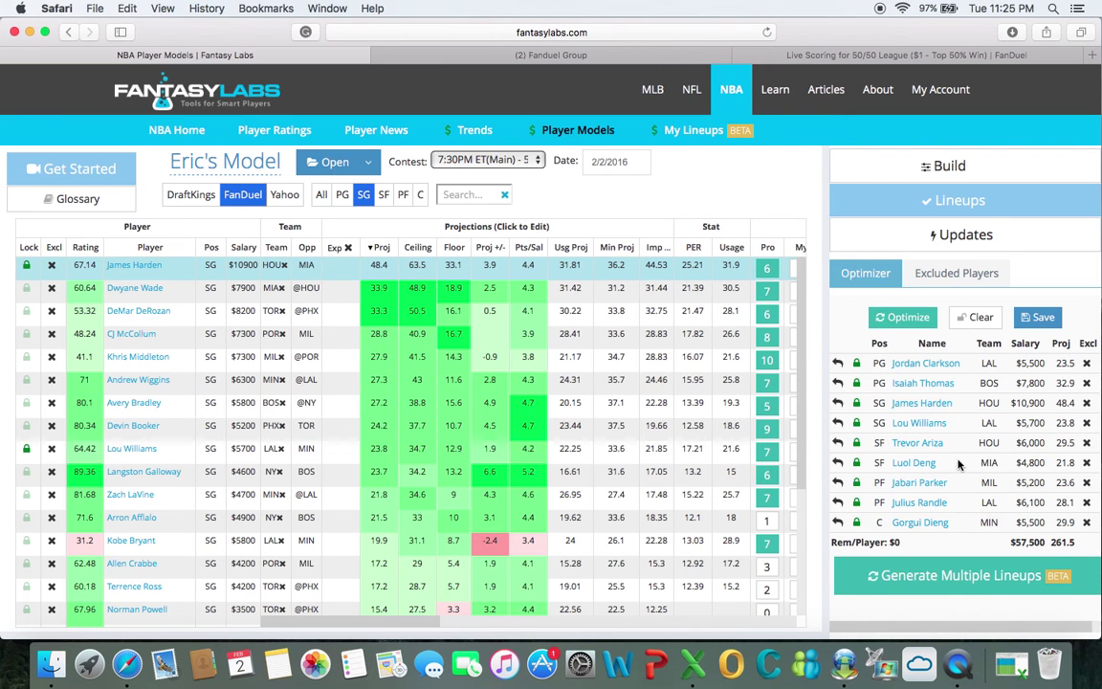
Step: Check Luol Deng's projection in the optimizer lineup, review his last 10 games and ratings, and close his details
{"action": "left_click_drag", "start_coordinate": [1053, 443], "coordinate": [1098, 447]}
{"action": "key", "text": "Tab"}
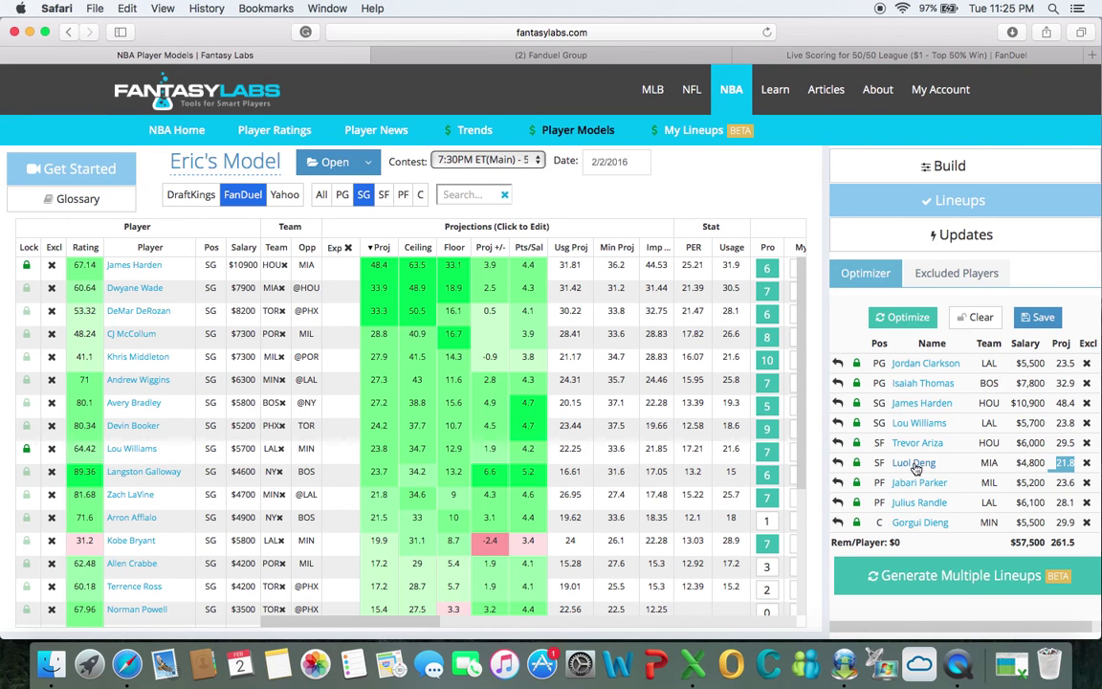
{"action": "left_click", "coordinate": [914, 463]}
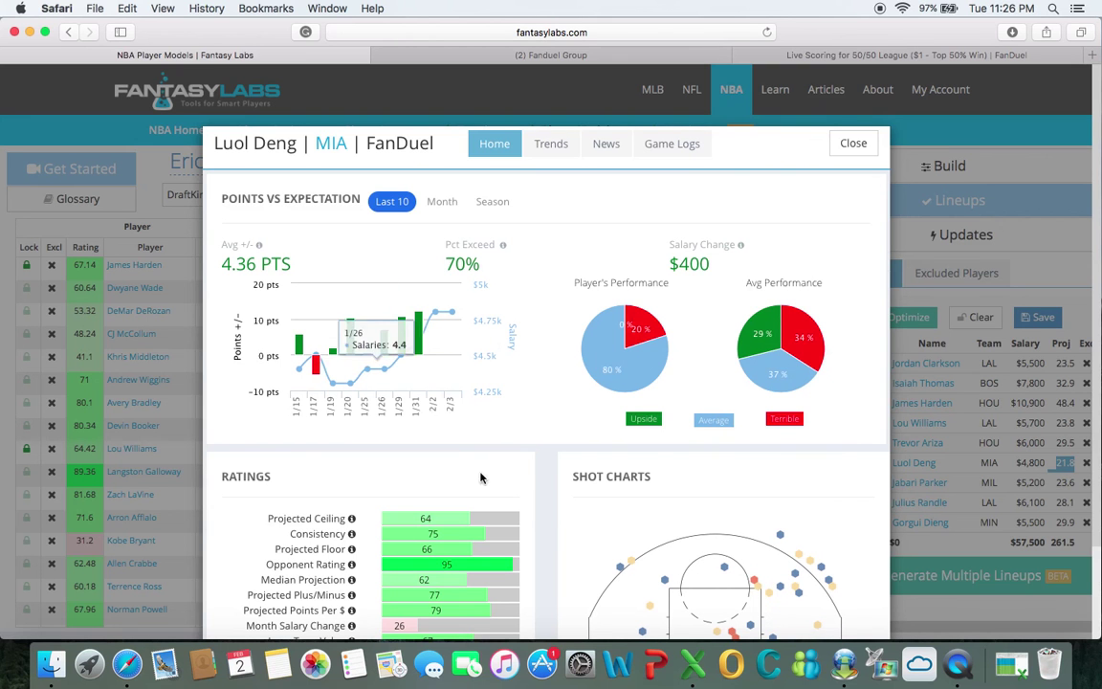
{"action": "left_click", "coordinate": [851, 145]}
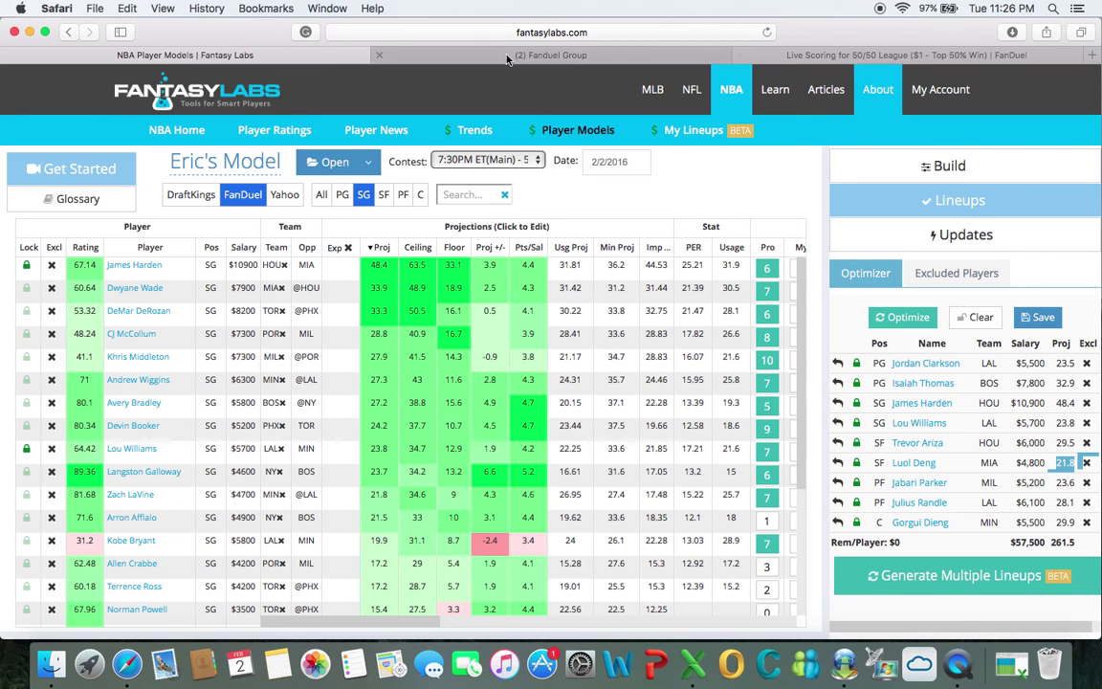
Step: Switch to the Fanduel Group page on Facebook and browse its recent posts and lineup discussions
{"action": "left_click", "coordinate": [457, 55]}
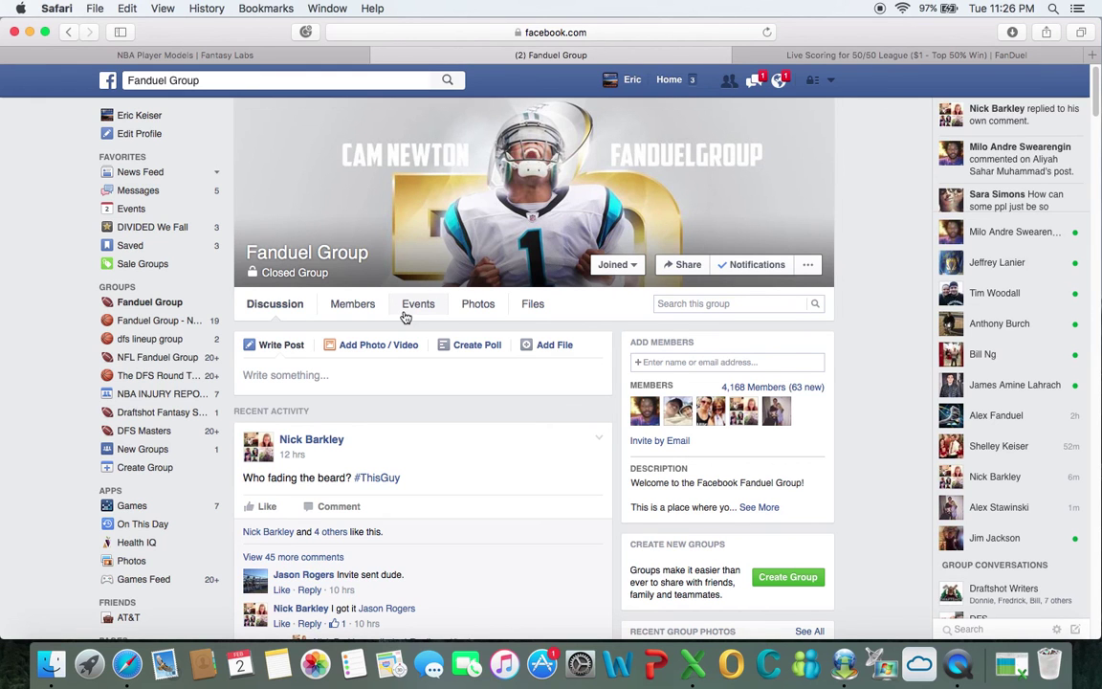
{"action": "scroll", "coordinate": [280, 289], "scroll_direction": "down", "scroll_amount": 10}
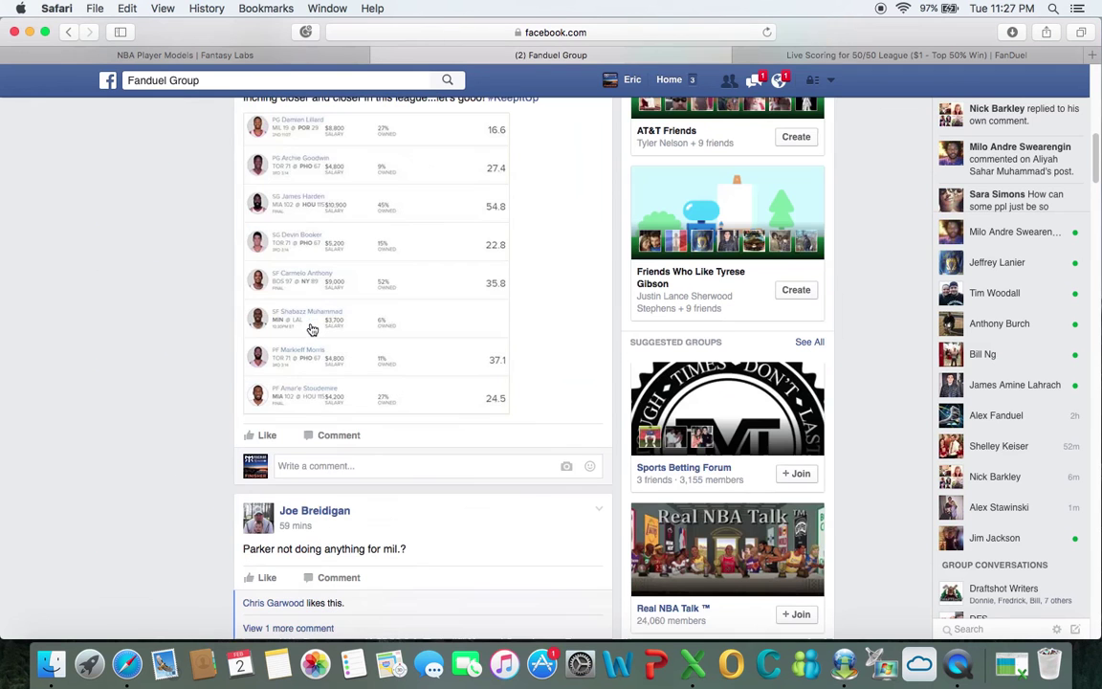
{"action": "scroll", "coordinate": [196, 248], "scroll_direction": "up", "scroll_amount": 10}
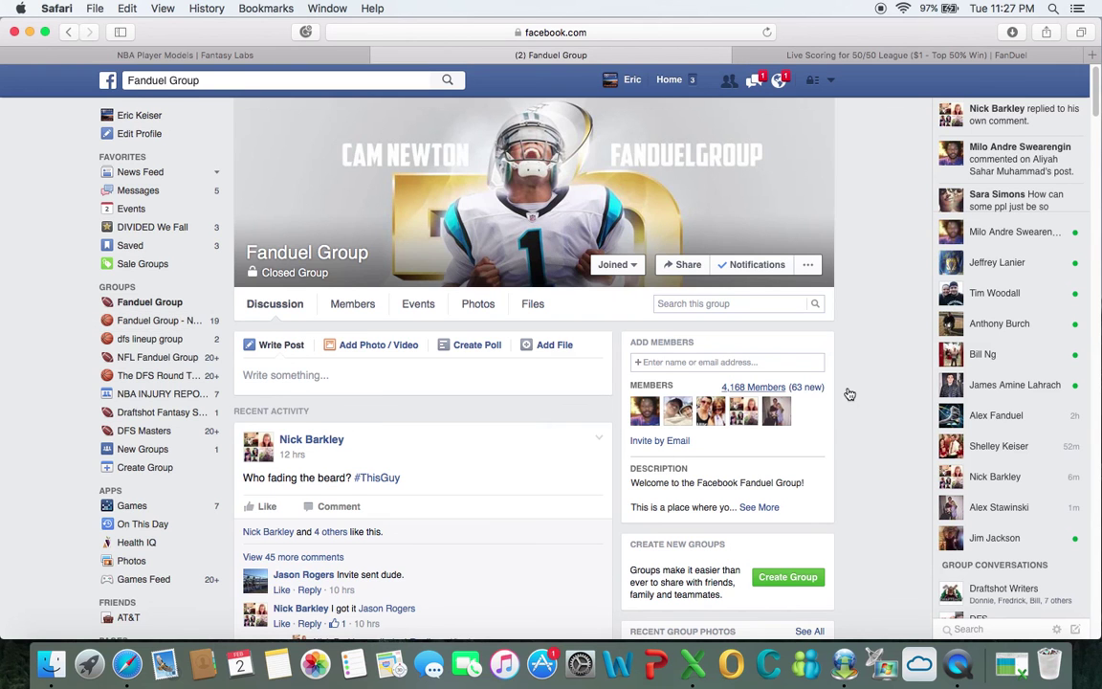
{"action": "scroll", "coordinate": [849, 394], "scroll_direction": "down", "scroll_amount": 5}
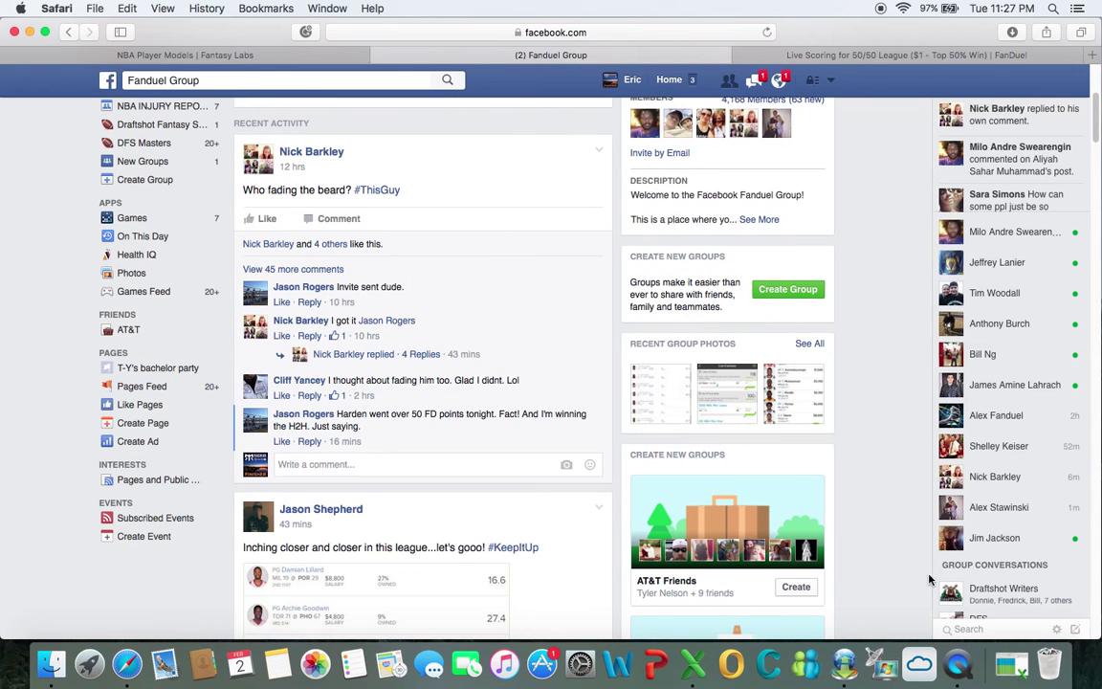
{"action": "right_click", "coordinate": [961, 674]}
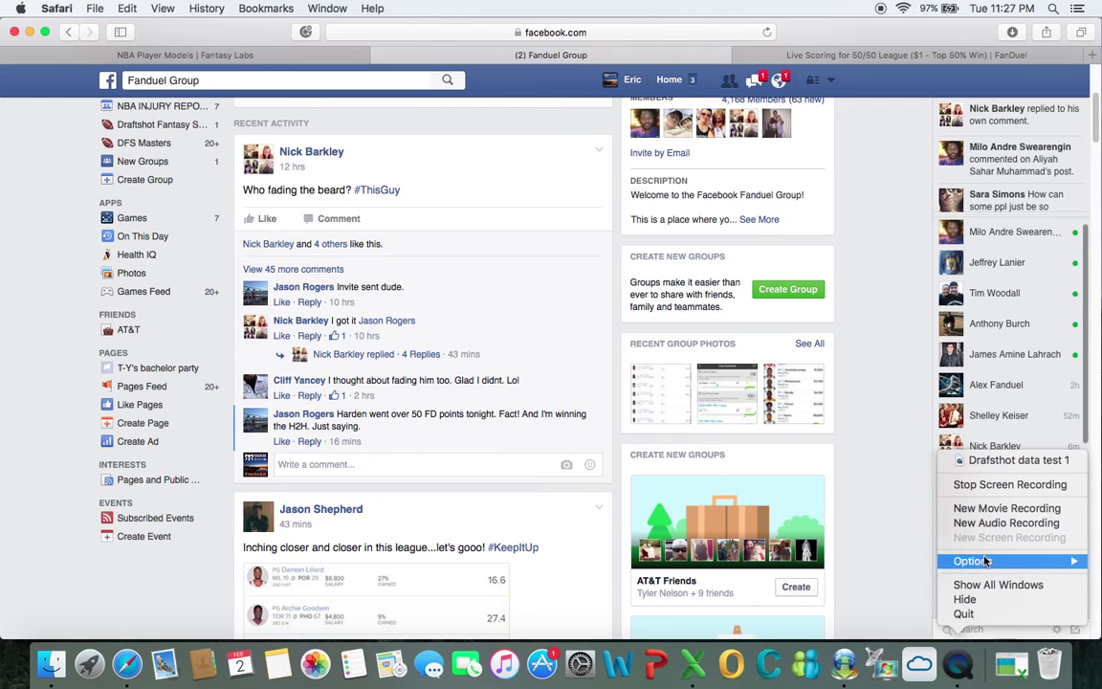